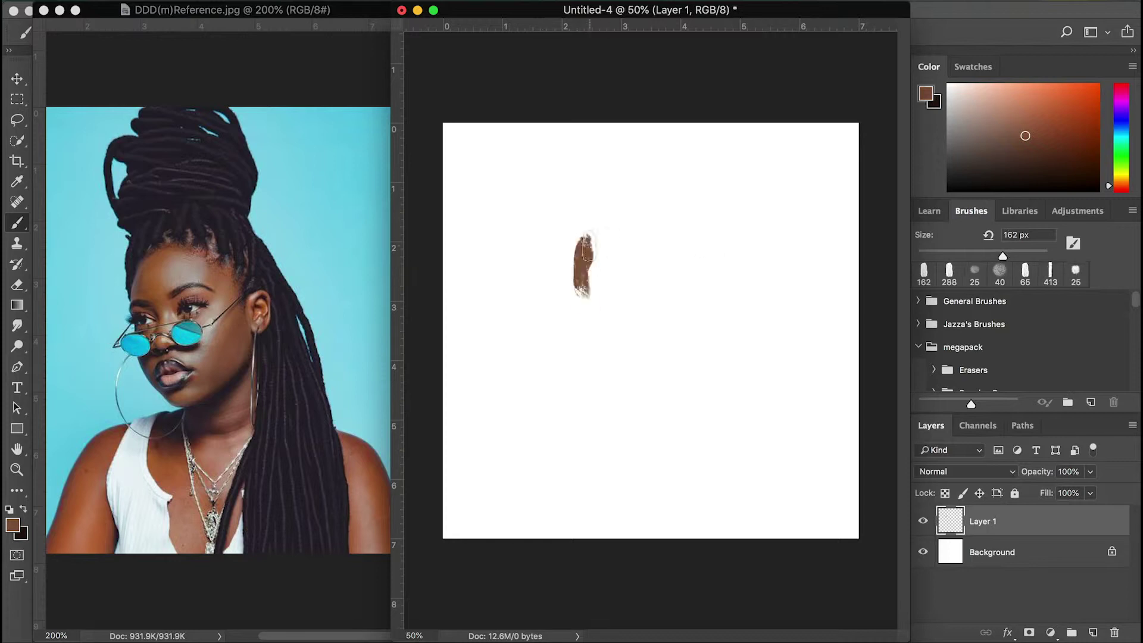
# Paint a brown head oval and Free Transform it narrower and shorter.
pyautogui.moveTo(598, 271)
pyautogui.mouseDown()
pyautogui.moveTo(613, 381)
pyautogui.moveTo(702, 256)
pyautogui.moveTo(738, 285)
pyautogui.moveTo(654, 203)
pyautogui.mouseUp()
pyautogui.click(673, 286)
pyautogui.hotkey('ctrl', 't')
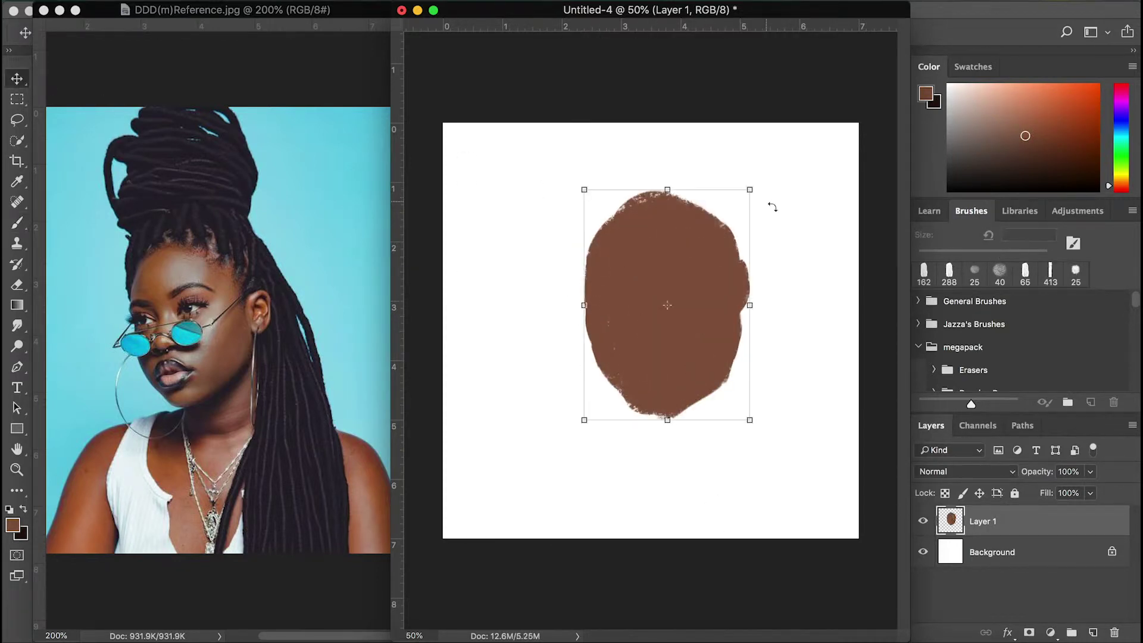
pyautogui.moveTo(752, 184); pyautogui.dragTo(714, 229)
pyautogui.press('Return')
pyautogui.moveTo(1002, 256); pyautogui.dragTo(958, 256)
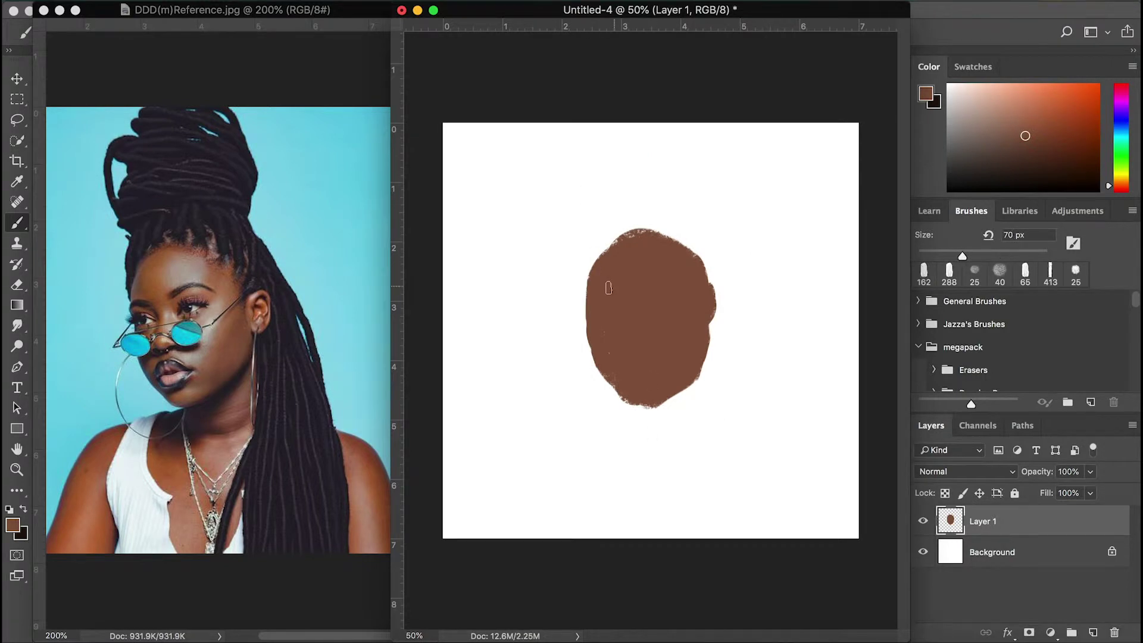
pyautogui.moveTo(597, 250); pyautogui.dragTo(645, 411)
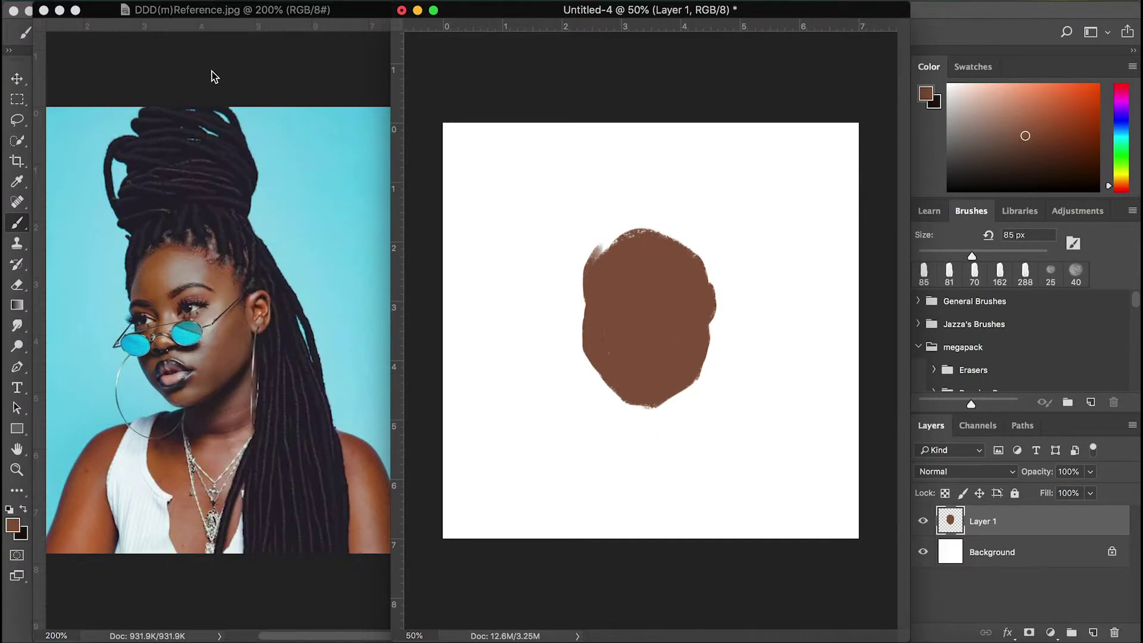
# Bulge out the head's top-left and paint a stroke down-left, trimming its end.
pyautogui.press('[')
pyautogui.press('[')
pyautogui.press('[')
pyautogui.moveTo(598, 286); pyautogui.dragTo(616, 215)
pyautogui.press(']')
pyautogui.press(']')
pyautogui.press(']')
pyautogui.moveTo(637, 411); pyautogui.dragTo(488, 536)
pyautogui.press('e')
pyautogui.moveTo(512, 470)
pyautogui.mouseDown()
pyautogui.moveTo(494, 535)
pyautogui.moveTo(571, 536)
pyautogui.mouseUp()
pyautogui.press('b')
# Block in both shoulders, extending the right one to the canvas edge.
pyautogui.press('e')
pyautogui.moveTo(524, 494); pyautogui.dragTo(527, 453)
pyautogui.press('b')
pyautogui.moveTo(572, 416); pyautogui.dragTo(539, 500)
pyautogui.moveTo(642, 327); pyautogui.dragTo(623, 328)
pyautogui.moveTo(773, 535); pyautogui.dragTo(681, 416)
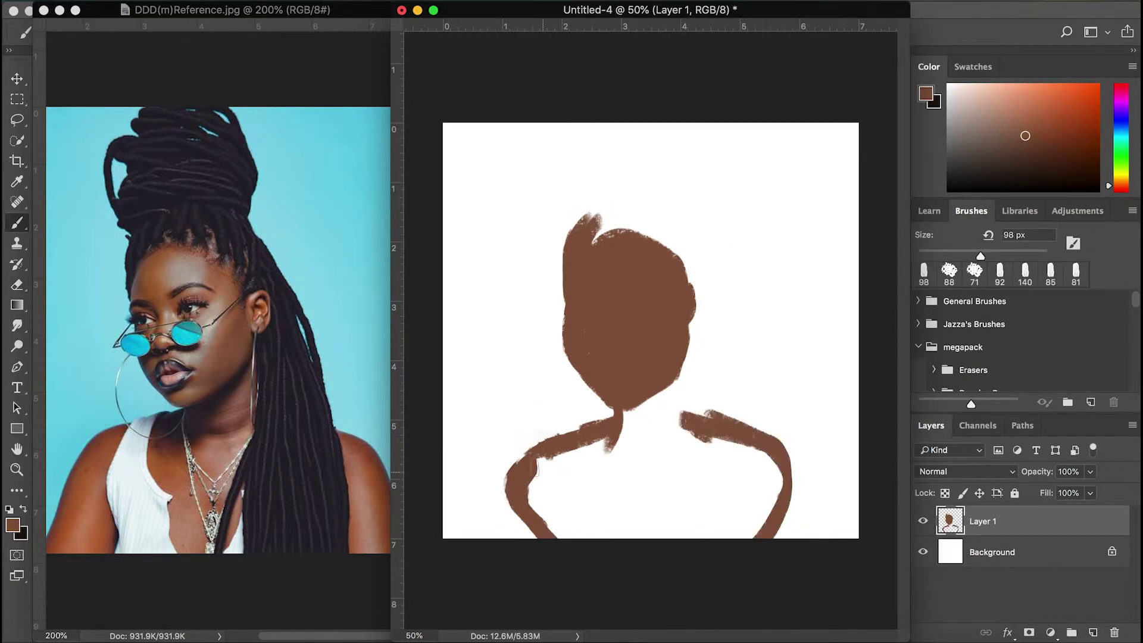
pyautogui.moveTo(607, 440); pyautogui.dragTo(572, 536)
# Add the neck, the hair bun and long strands, and fill the neck and shoulders solid brown.
pyautogui.press('e')
pyautogui.press('b')
pyautogui.moveTo(628, 411); pyautogui.dragTo(637, 455)
pyautogui.moveTo(592, 220)
pyautogui.mouseDown()
pyautogui.moveTo(574, 206)
pyautogui.moveTo(673, 188)
pyautogui.mouseUp()
pyautogui.moveTo(670, 214); pyautogui.dragTo(738, 423)
pyautogui.moveTo(684, 327); pyautogui.dragTo(720, 500)
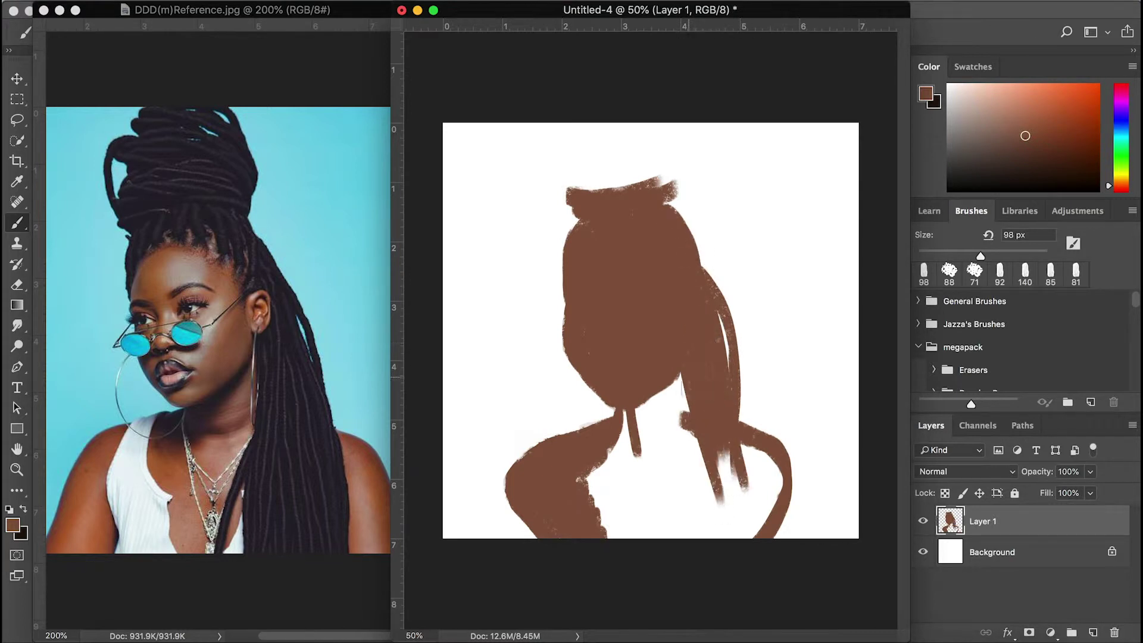
pyautogui.moveTo(595, 524); pyautogui.dragTo(685, 452)
pyautogui.moveTo(631, 417); pyautogui.dragTo(772, 494)
# Outline and fill the bun on top of the head, widening the head's left edge.
pyautogui.moveTo(569, 200)
pyautogui.mouseDown()
pyautogui.moveTo(670, 152)
pyautogui.moveTo(678, 200)
pyautogui.mouseUp()
pyautogui.press('e')
pyautogui.press('b')
pyautogui.moveTo(582, 250); pyautogui.dragTo(563, 279)
pyautogui.moveTo(578, 190); pyautogui.dragTo(655, 140)
pyautogui.moveTo(566, 221); pyautogui.dragTo(661, 143)
pyautogui.moveTo(679, 196)
pyautogui.mouseDown()
pyautogui.moveTo(668, 146)
pyautogui.moveTo(686, 192)
pyautogui.mouseUp()
pyautogui.moveTo(678, 128); pyautogui.dragTo(688, 197)
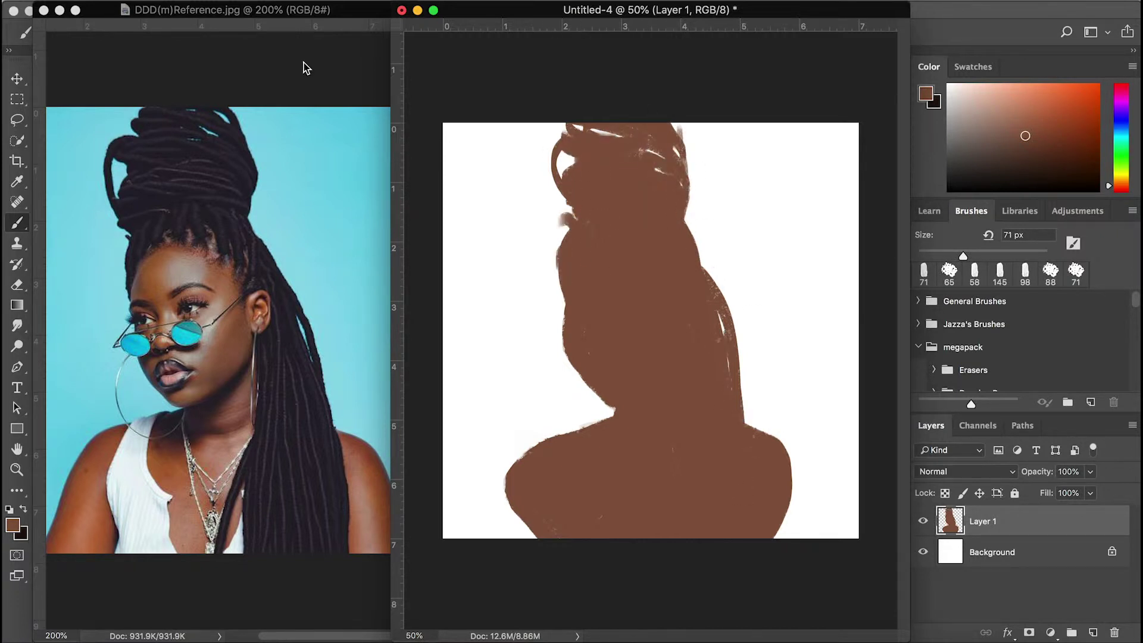
# Paint long locs down the right side to the shoulder, then add a layer clipped to the silhouette.
pyautogui.moveTo(693, 235); pyautogui.dragTo(723, 333)
pyautogui.moveTo(718, 271); pyautogui.dragTo(751, 425)
pyautogui.moveTo(741, 360); pyautogui.dragTo(751, 426)
pyautogui.moveTo(963, 255); pyautogui.dragTo(977, 255)
pyautogui.moveTo(783, 446); pyautogui.dragTo(786, 506)
pyautogui.moveTo(564, 296); pyautogui.dragTo(546, 323)
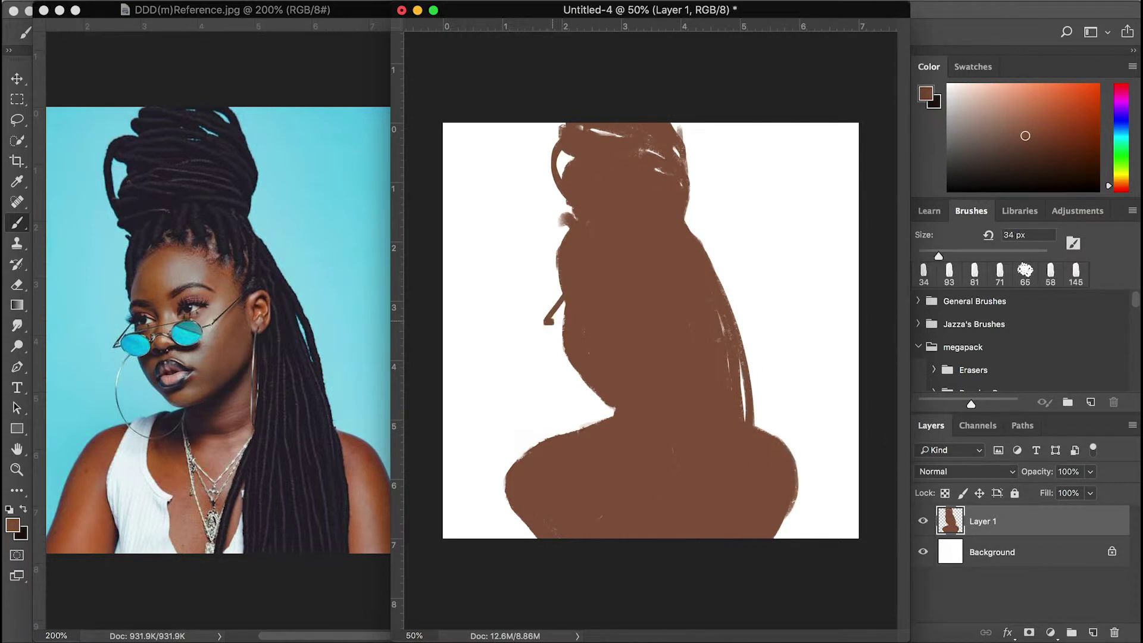
pyautogui.click(1093, 632)
pyautogui.keyDown('alt'); pyautogui.click(262, 321); pyautogui.keyUp('alt')
# With a smaller dark brown brush, line the face edge, jaw and right side of the neck.
pyautogui.hotkey('ctrl', 'alt', 'g')
pyautogui.press('s')
pyautogui.click(19, 225)
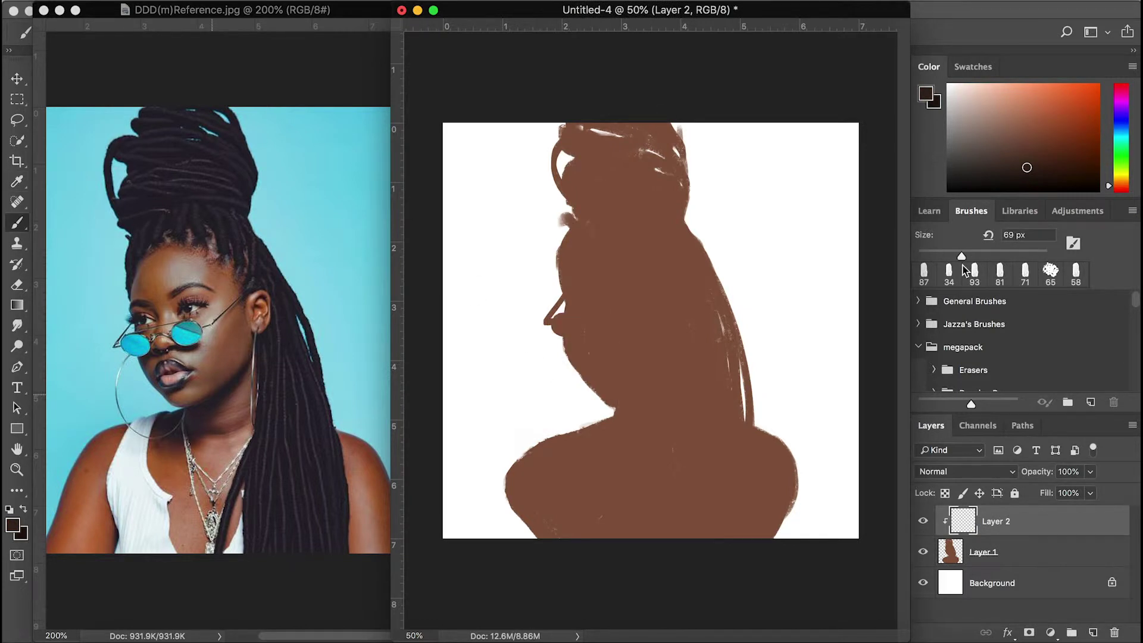
pyautogui.press('[')
pyautogui.press('[')
pyautogui.moveTo(568, 272); pyautogui.dragTo(565, 294)
pyautogui.moveTo(600, 388)
pyautogui.mouseDown()
pyautogui.moveTo(683, 345)
pyautogui.moveTo(682, 401)
pyautogui.mouseUp()
pyautogui.moveTo(616, 418); pyautogui.dragTo(688, 417)
# Draw the choker, both shoulder straps and a curved line down the chest.
pyautogui.moveTo(586, 427); pyautogui.dragTo(589, 480)
pyautogui.moveTo(557, 439); pyautogui.dragTo(571, 536)
pyautogui.moveTo(548, 467); pyautogui.dragTo(573, 536)
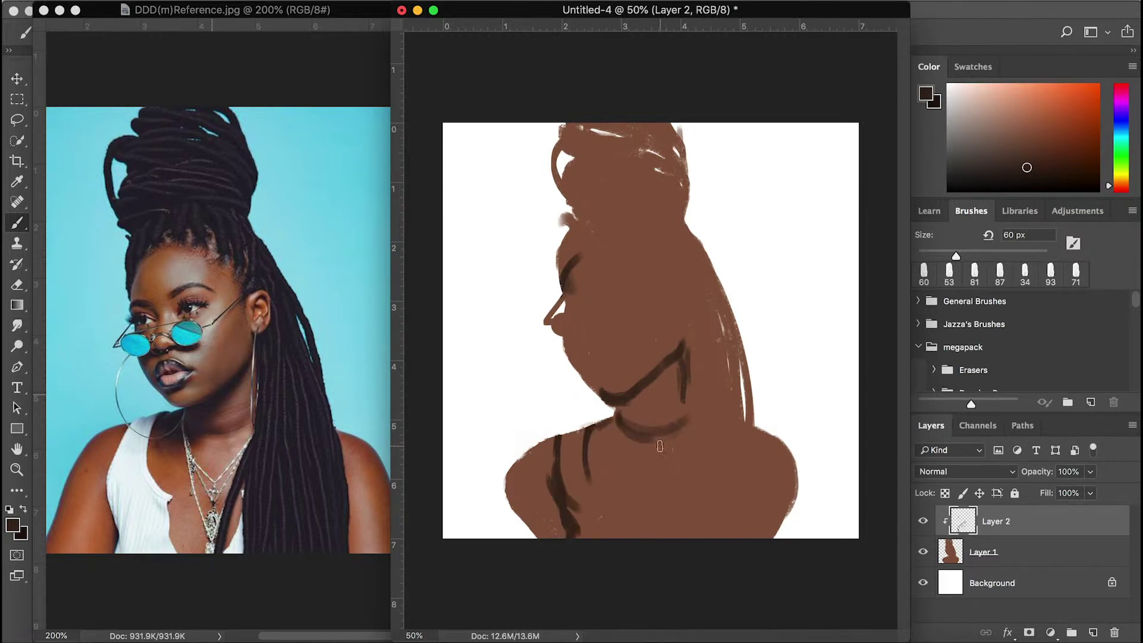
pyautogui.moveTo(584, 427); pyautogui.dragTo(622, 536)
pyautogui.hotkey('alt', '[')
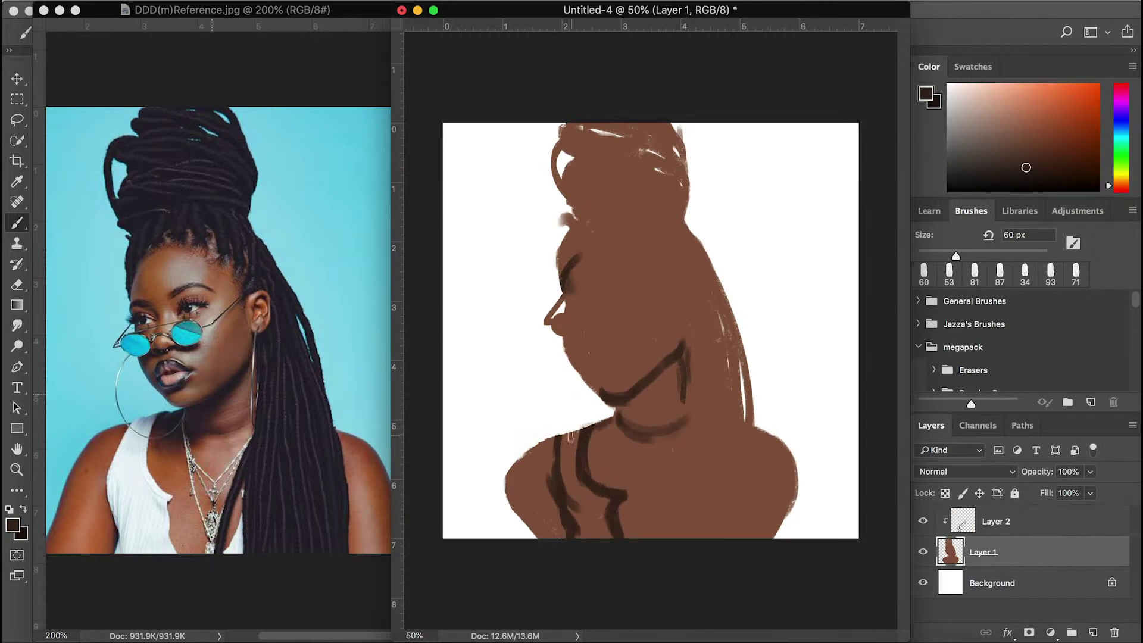
pyautogui.hotkey('alt', ']')
# Draw the ear curve, dark chest strap lines and the hairline.
pyautogui.moveTo(679, 308); pyautogui.dragTo(690, 338)
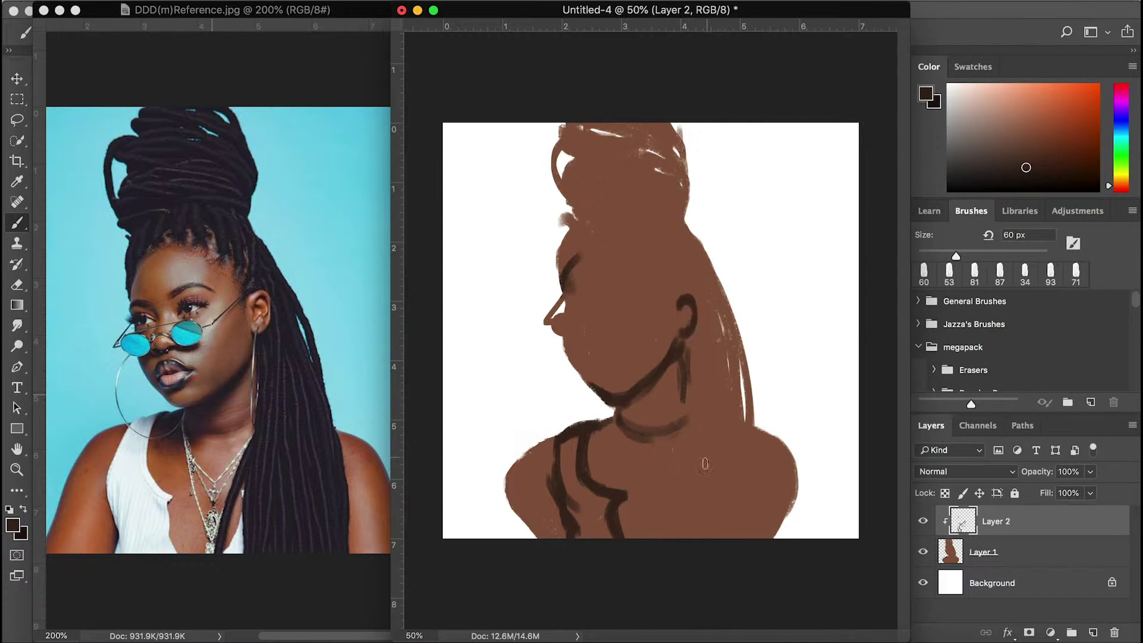
pyautogui.moveTo(703, 482); pyautogui.dragTo(685, 533)
pyautogui.moveTo(616, 497); pyautogui.dragTo(631, 536)
pyautogui.moveTo(667, 491); pyautogui.dragTo(690, 533)
pyautogui.moveTo(616, 419); pyautogui.dragTo(678, 424)
# Hatch hair strands across the forehead and darken the left and right locs.
pyautogui.moveTo(673, 250); pyautogui.dragTo(689, 298)
pyautogui.moveTo(562, 280)
pyautogui.mouseDown()
pyautogui.moveTo(607, 235)
pyautogui.moveTo(675, 256)
pyautogui.mouseUp()
pyautogui.moveTo(684, 342); pyautogui.dragTo(699, 536)
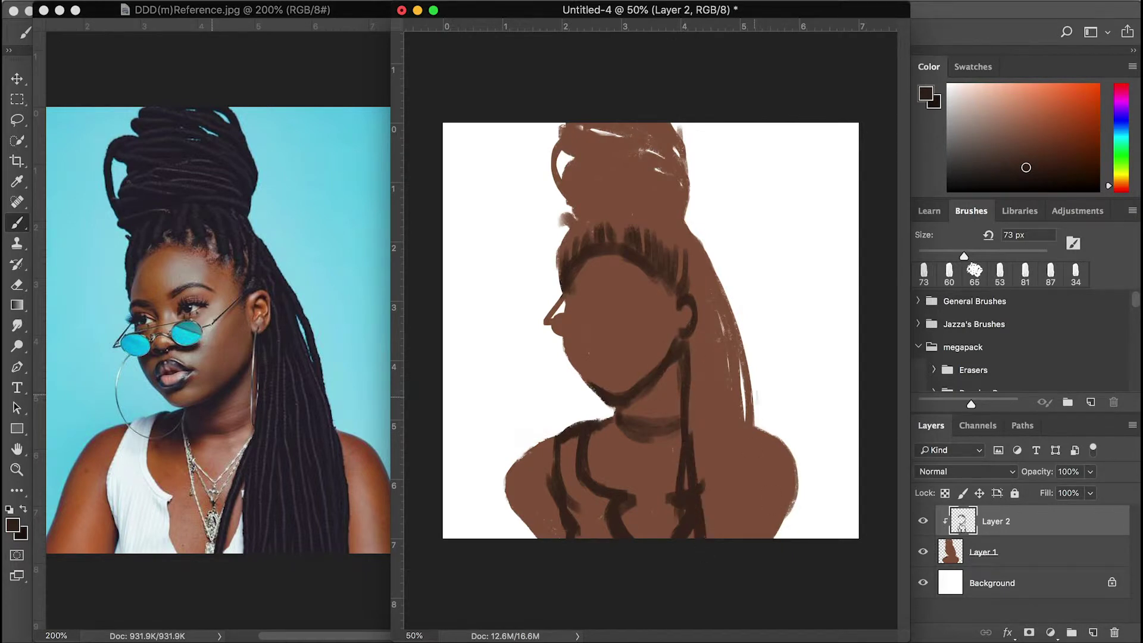
pyautogui.moveTo(758, 398); pyautogui.dragTo(743, 536)
# With a larger brush, shade the left shoulder, jaw, neck and right shoulder dark brown.
pyautogui.press(']')
pyautogui.press(']')
pyautogui.moveTo(544, 440); pyautogui.dragTo(518, 524)
pyautogui.moveTo(747, 535); pyautogui.dragTo(773, 438)
pyautogui.moveTo(571, 336); pyautogui.dragTo(616, 411)
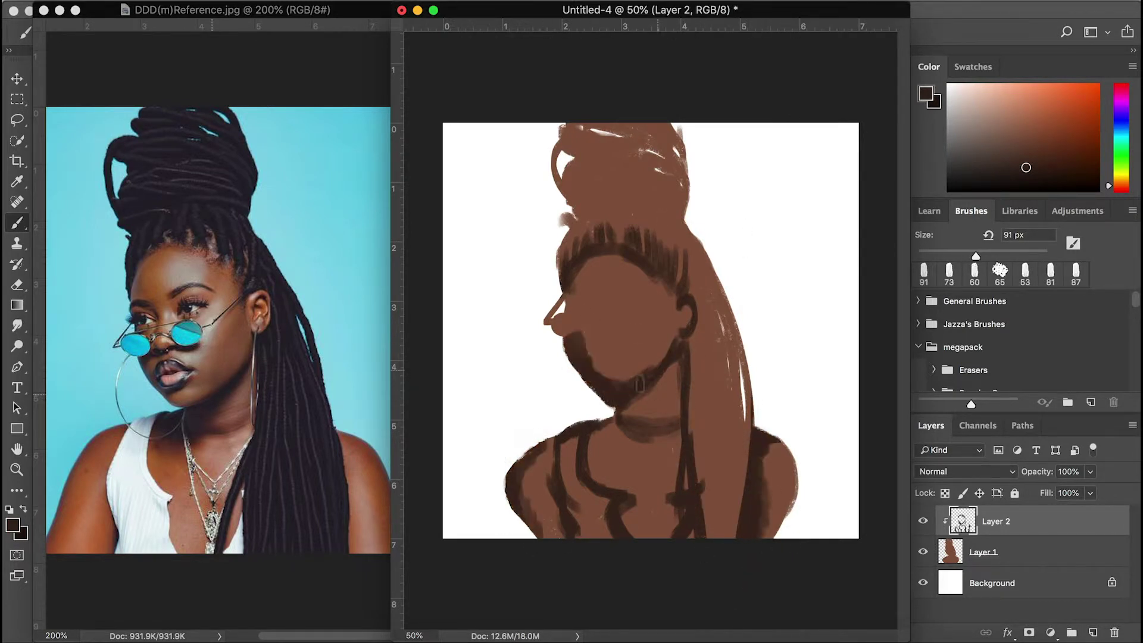
pyautogui.moveTo(675, 339); pyautogui.dragTo(624, 414)
pyautogui.moveTo(595, 417); pyautogui.dragTo(648, 444)
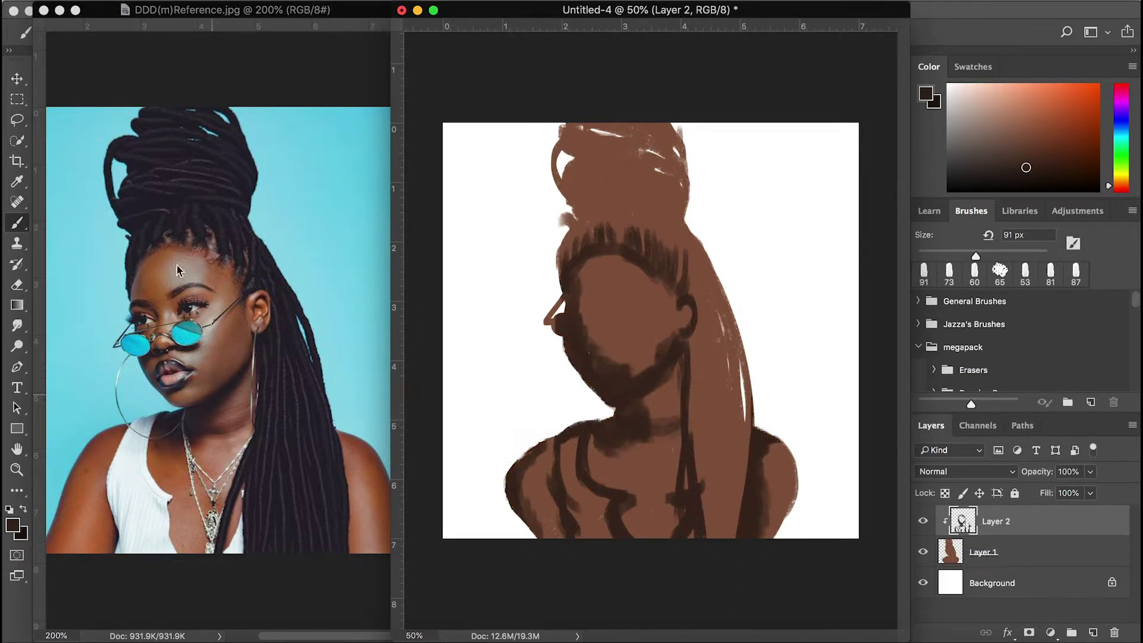
# Paint dark red shading over the shoulders, chest, neck and face.
pyautogui.keyDown('alt'); pyautogui.click(173, 357); pyautogui.keyUp('alt')
pyautogui.moveTo(535, 447); pyautogui.dragTo(550, 533)
pyautogui.moveTo(619, 462); pyautogui.dragTo(613, 536)
pyautogui.moveTo(667, 363); pyautogui.dragTo(666, 417)
pyautogui.moveTo(765, 434); pyautogui.dragTo(768, 536)
pyautogui.moveTo(660, 455); pyautogui.dragTo(666, 536)
pyautogui.moveTo(592, 286); pyautogui.dragTo(643, 375)
pyautogui.moveTo(601, 316); pyautogui.dragTo(577, 292)
# Add lighter brown on the chin, face and ear, with pale strokes along the hairline.
pyautogui.keyDown('alt'); pyautogui.click(595, 298); pyautogui.keyUp('alt')
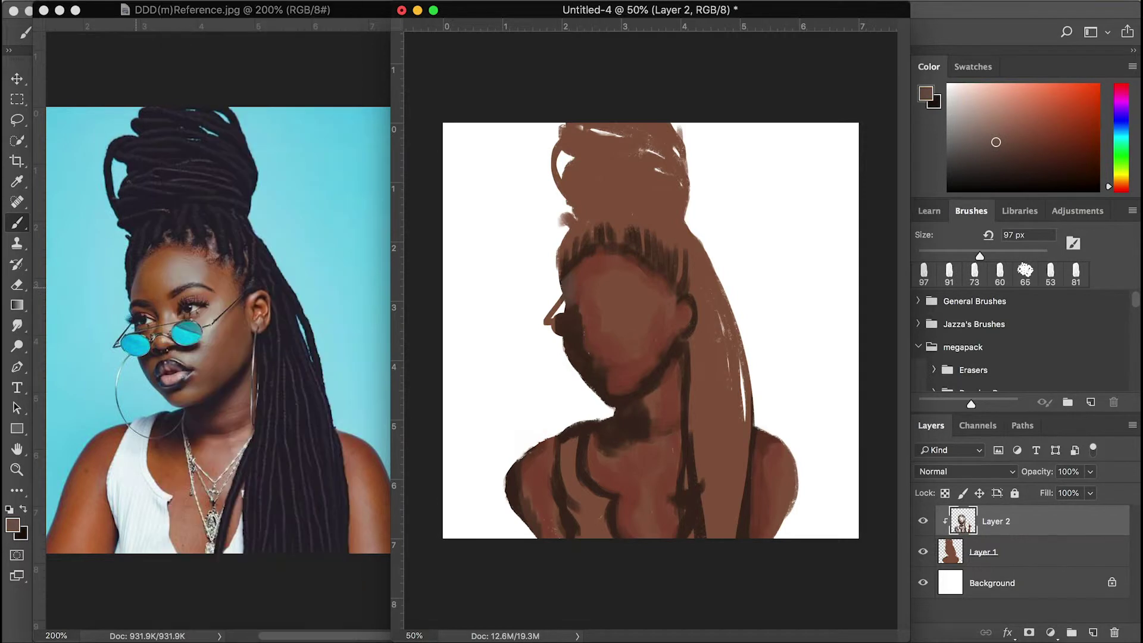
pyautogui.moveTo(613, 396); pyautogui.dragTo(661, 346)
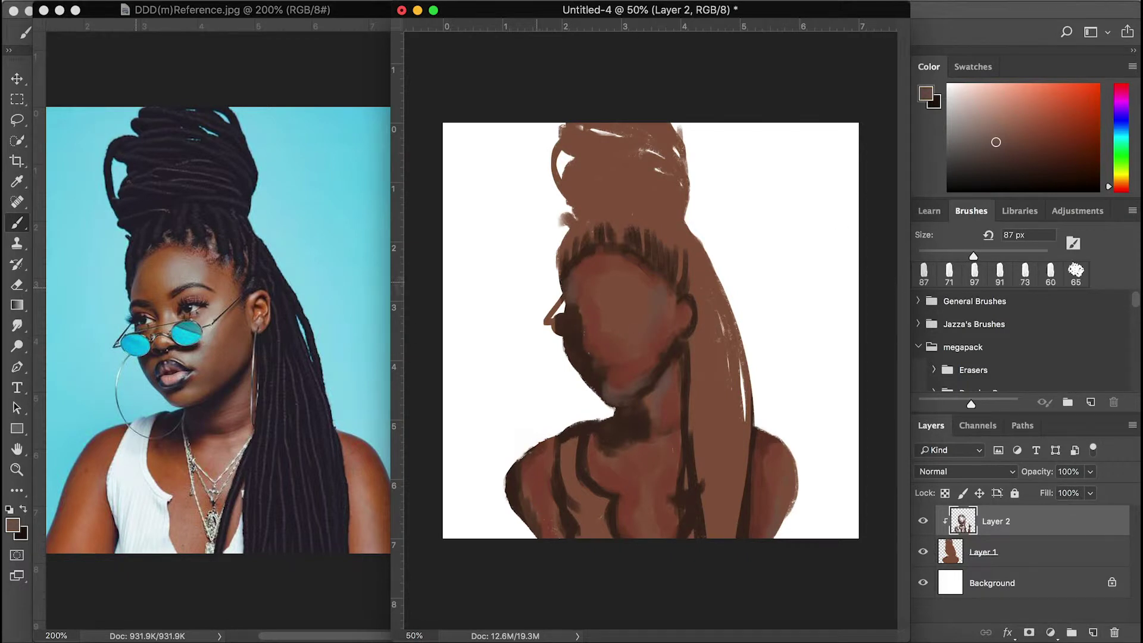
pyautogui.moveTo(595, 256); pyautogui.dragTo(594, 324)
pyautogui.moveTo(685, 301); pyautogui.dragTo(688, 331)
pyautogui.moveTo(604, 312); pyautogui.dragTo(607, 352)
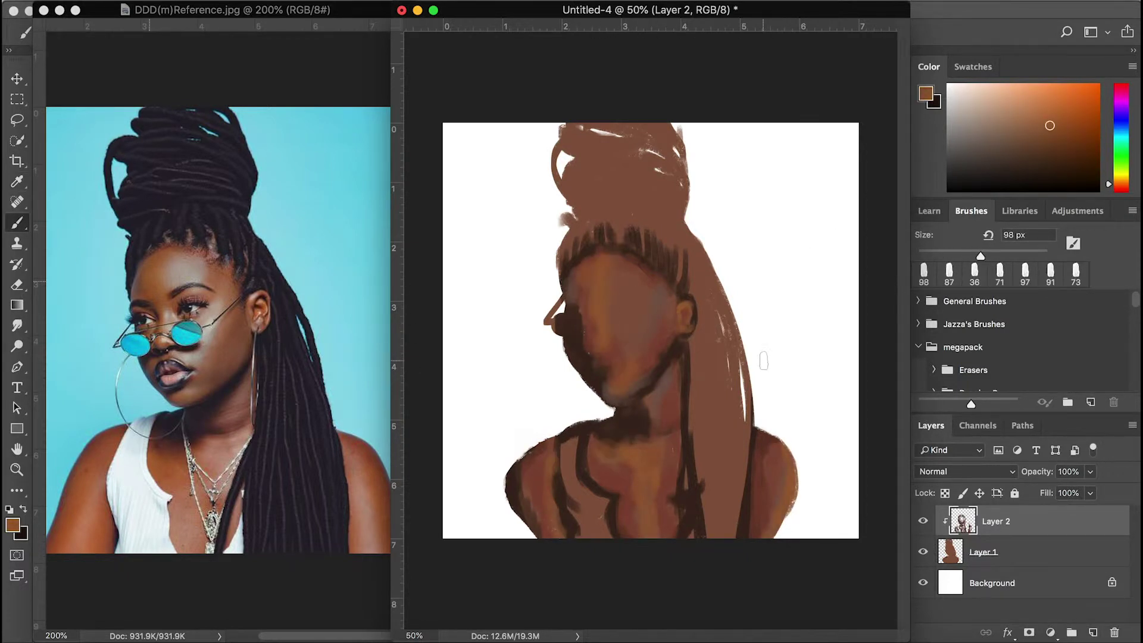
pyautogui.moveTo(606, 247)
pyautogui.mouseDown()
pyautogui.moveTo(678, 265)
pyautogui.moveTo(652, 333)
pyautogui.mouseUp()
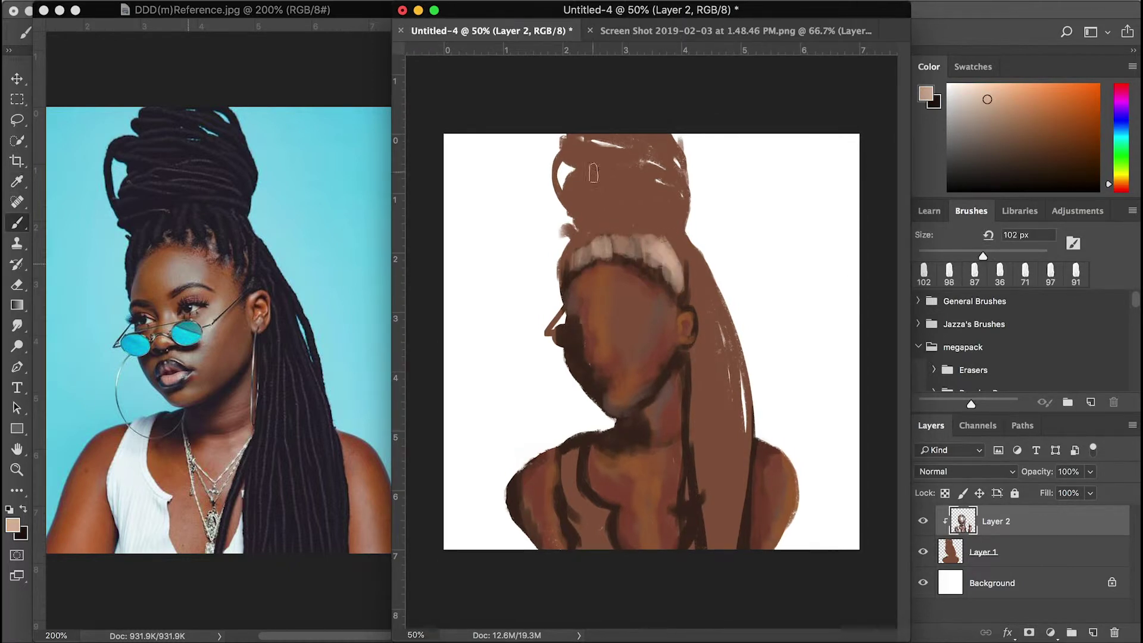
# Add pale pink highlights on forehead, nose, shoulders, cheek, ear, neck and chest.
pyautogui.moveTo(550, 512); pyautogui.dragTo(550, 548)
pyautogui.moveTo(770, 464); pyautogui.dragTo(771, 547)
pyautogui.moveTo(631, 271)
pyautogui.mouseDown()
pyautogui.moveTo(616, 307)
pyautogui.moveTo(622, 364)
pyautogui.mouseUp()
pyautogui.moveTo(685, 307)
pyautogui.mouseDown()
pyautogui.moveTo(661, 446)
pyautogui.moveTo(625, 538)
pyautogui.mouseUp()
pyautogui.press(']')
pyautogui.press(']')
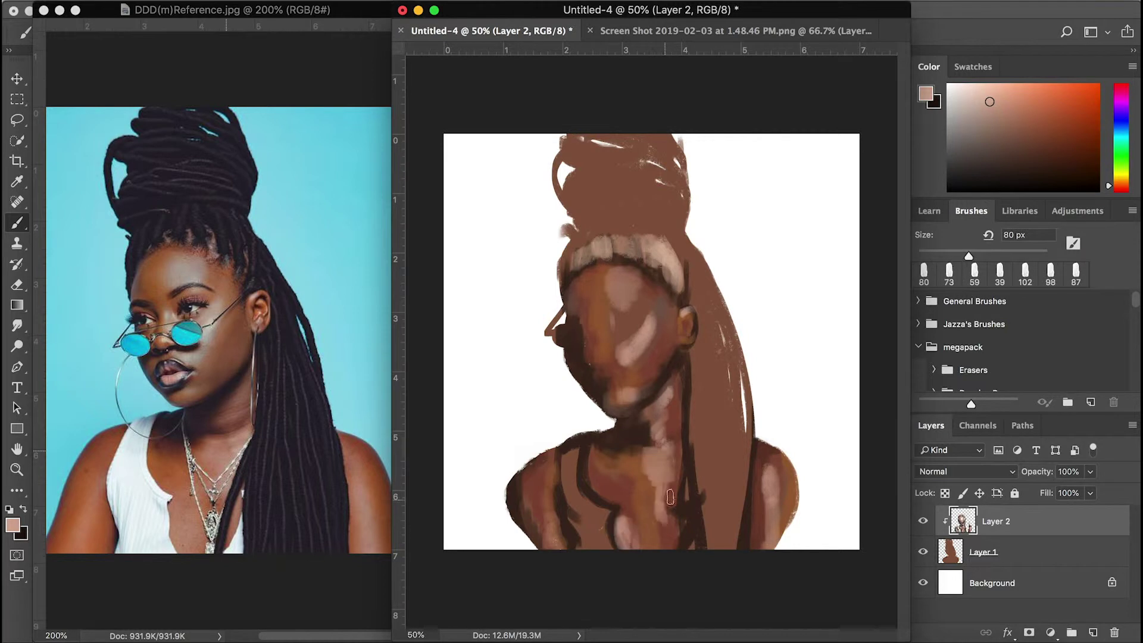
pyautogui.moveTo(673, 392); pyautogui.dragTo(672, 503)
# Smudge the headband and the cheek, nose, shoulder and chest highlights into the skin.
pyautogui.press('r')
pyautogui.moveTo(565, 267); pyautogui.dragTo(685, 262)
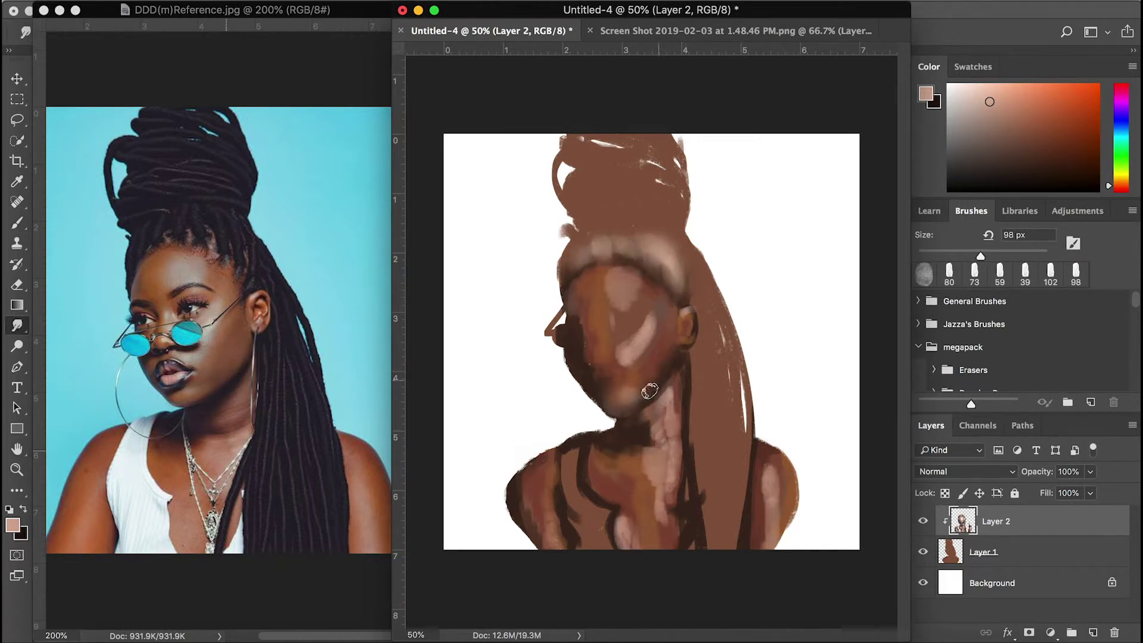
pyautogui.moveTo(650, 390)
pyautogui.mouseDown()
pyautogui.moveTo(661, 315)
pyautogui.moveTo(616, 265)
pyautogui.moveTo(571, 329)
pyautogui.mouseUp()
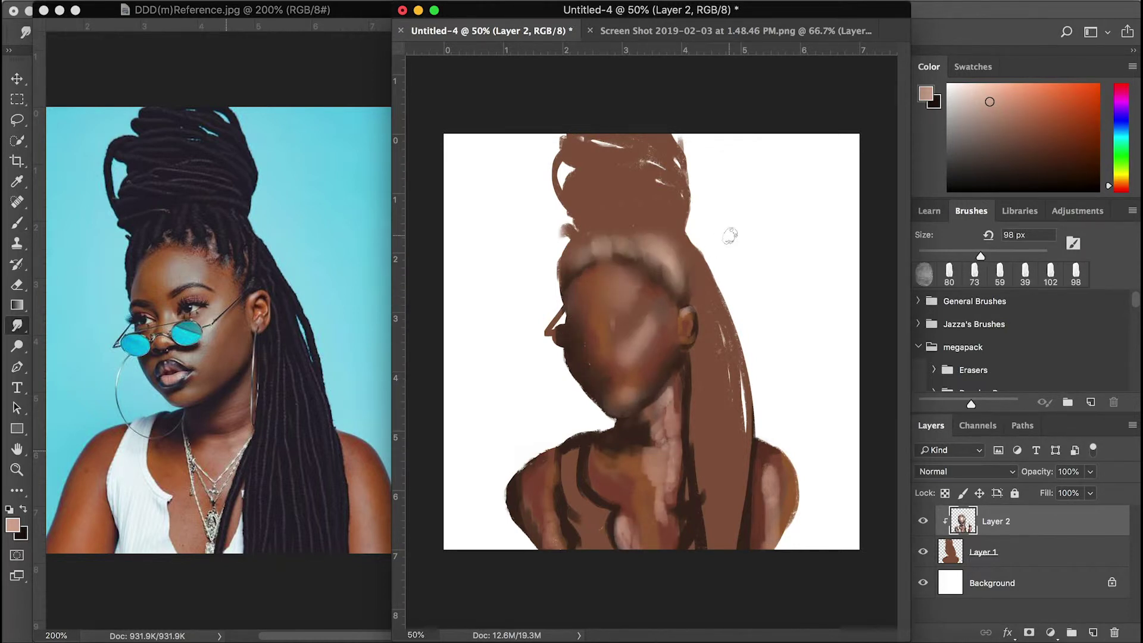
pyautogui.moveTo(645, 315)
pyautogui.mouseDown()
pyautogui.moveTo(652, 440)
pyautogui.moveTo(673, 387)
pyautogui.mouseUp()
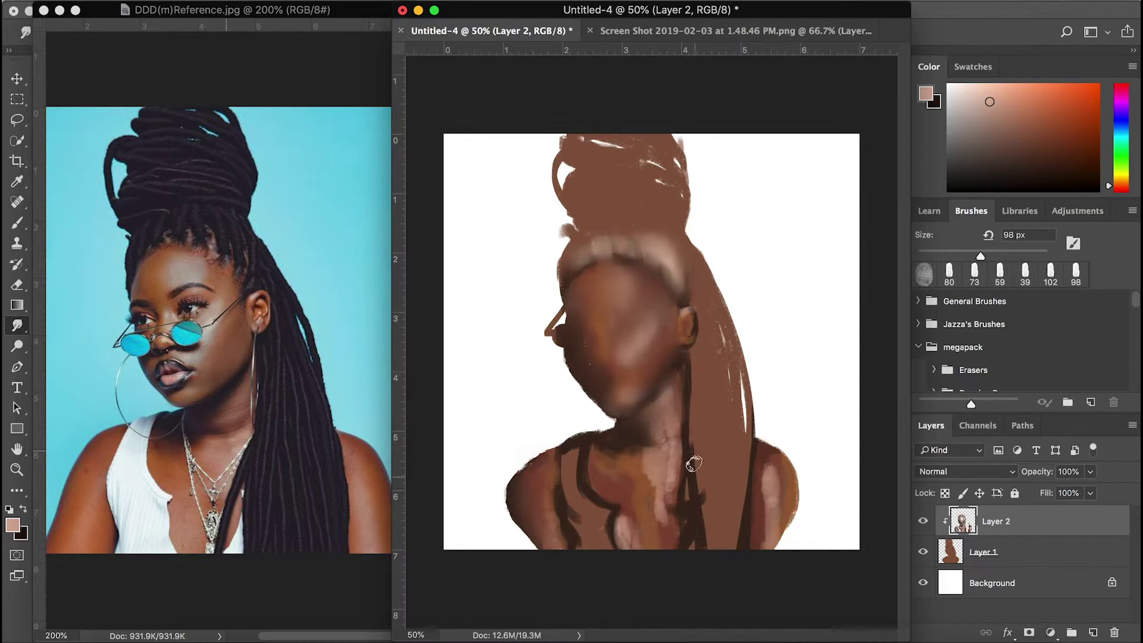
pyautogui.moveTo(765, 541); pyautogui.dragTo(774, 440)
pyautogui.moveTo(625, 541); pyautogui.dragTo(613, 470)
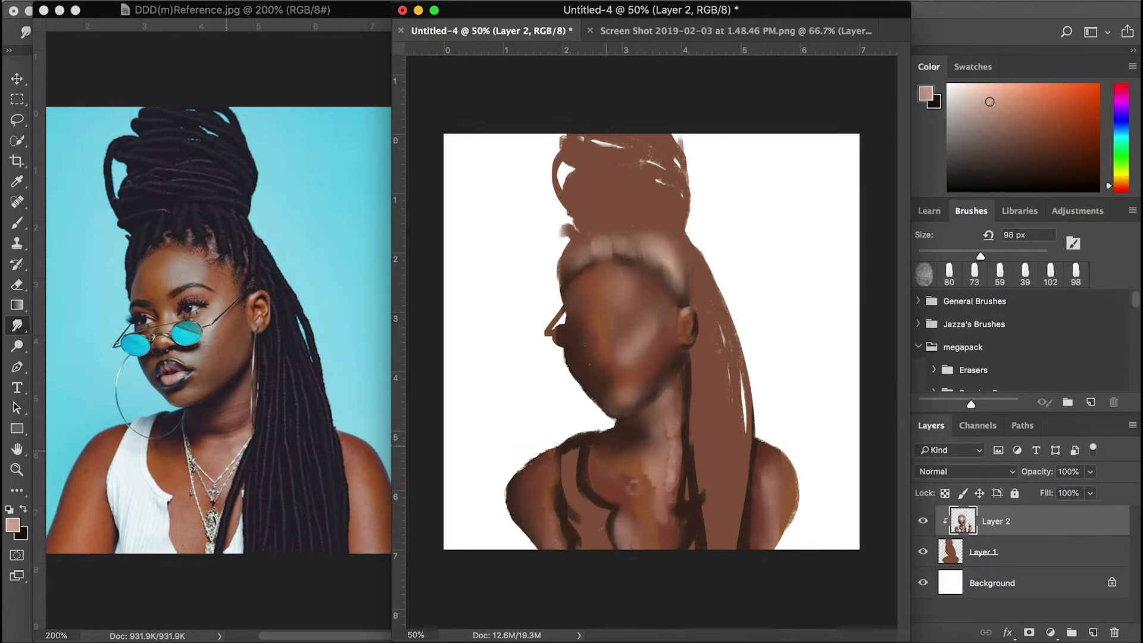
# Sample a dark brown and paint shadows along the jaw and under the chin.
pyautogui.press('i')
pyautogui.click(590, 393)
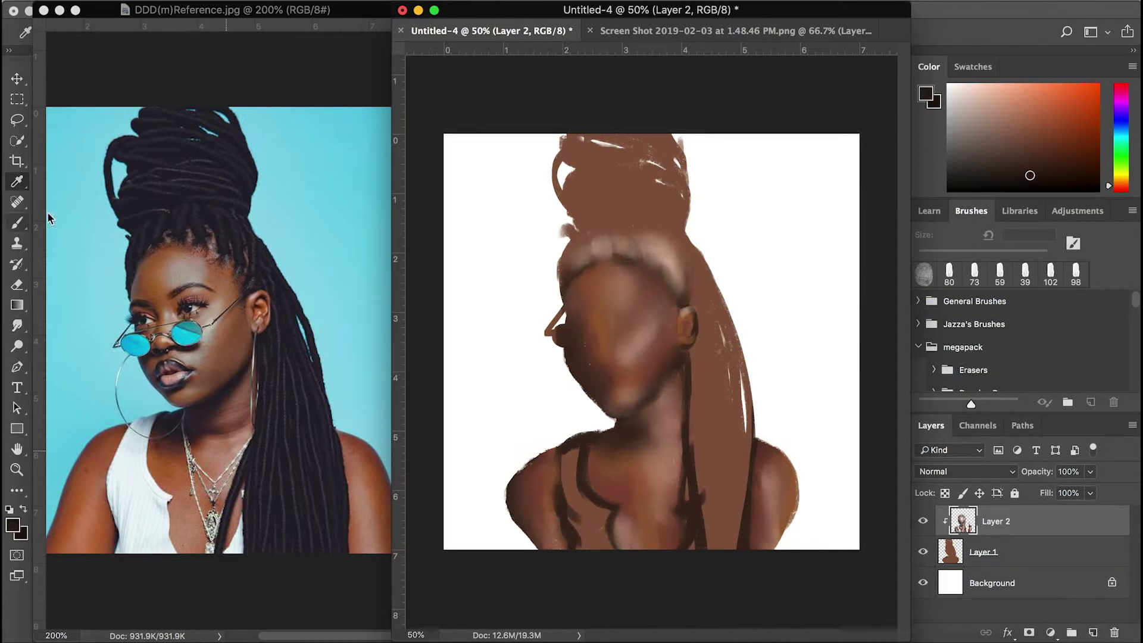
pyautogui.press('b')
pyautogui.moveTo(622, 413); pyautogui.dragTo(678, 348)
pyautogui.press('r')
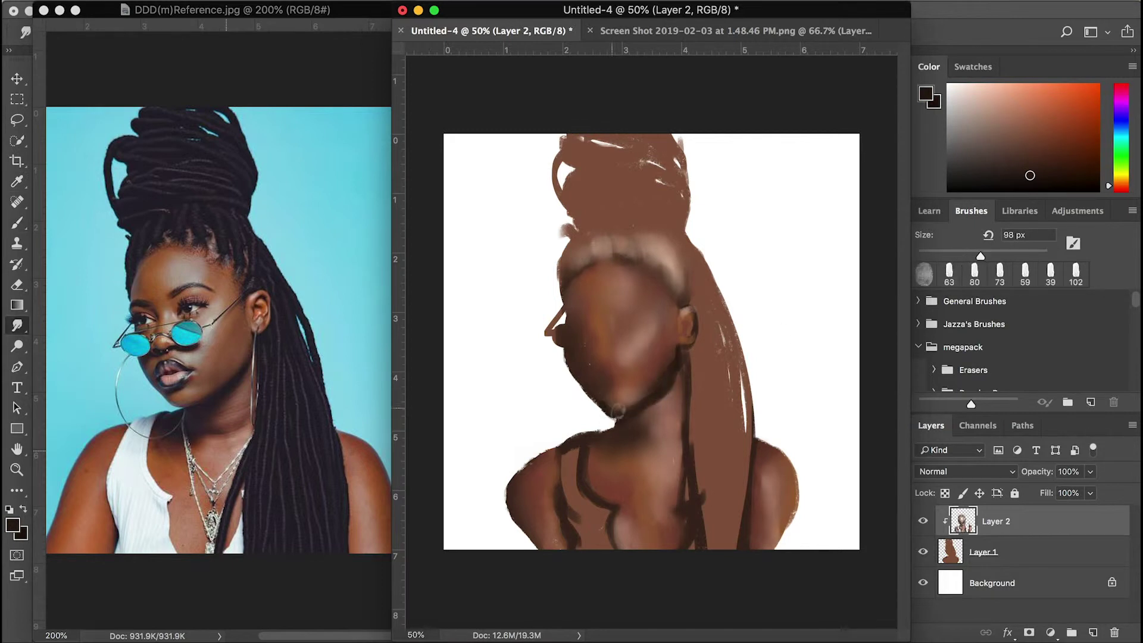
pyautogui.press('b')
pyautogui.moveTo(590, 438); pyautogui.dragTo(646, 444)
# Blend the skin further and sample darker browns from the painted neck.
pyautogui.press('r')
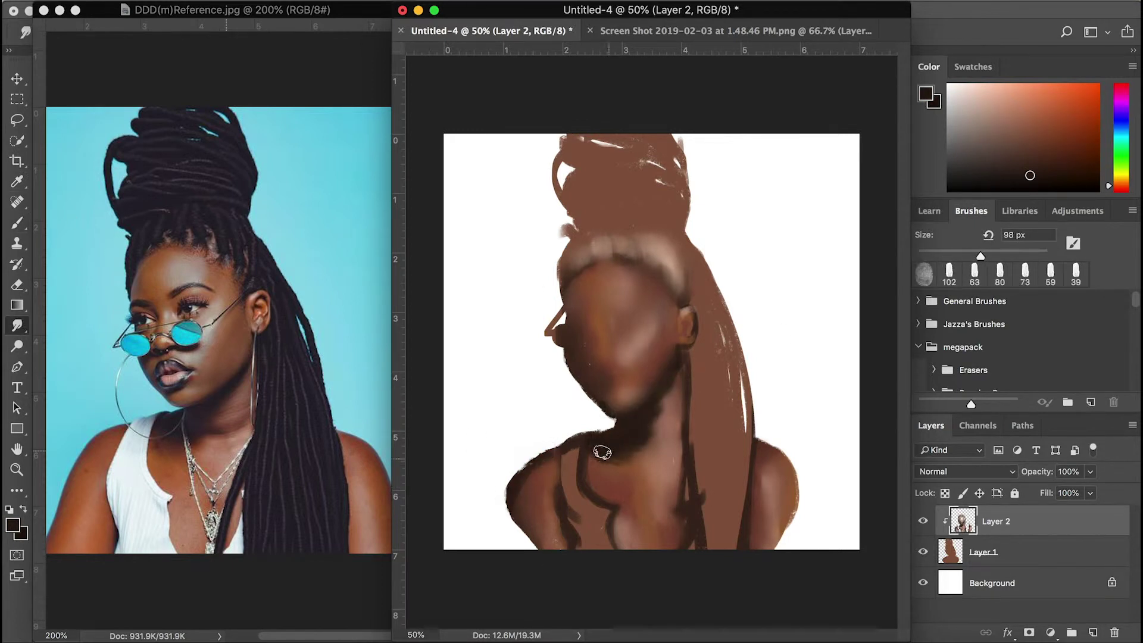
pyautogui.press('b')
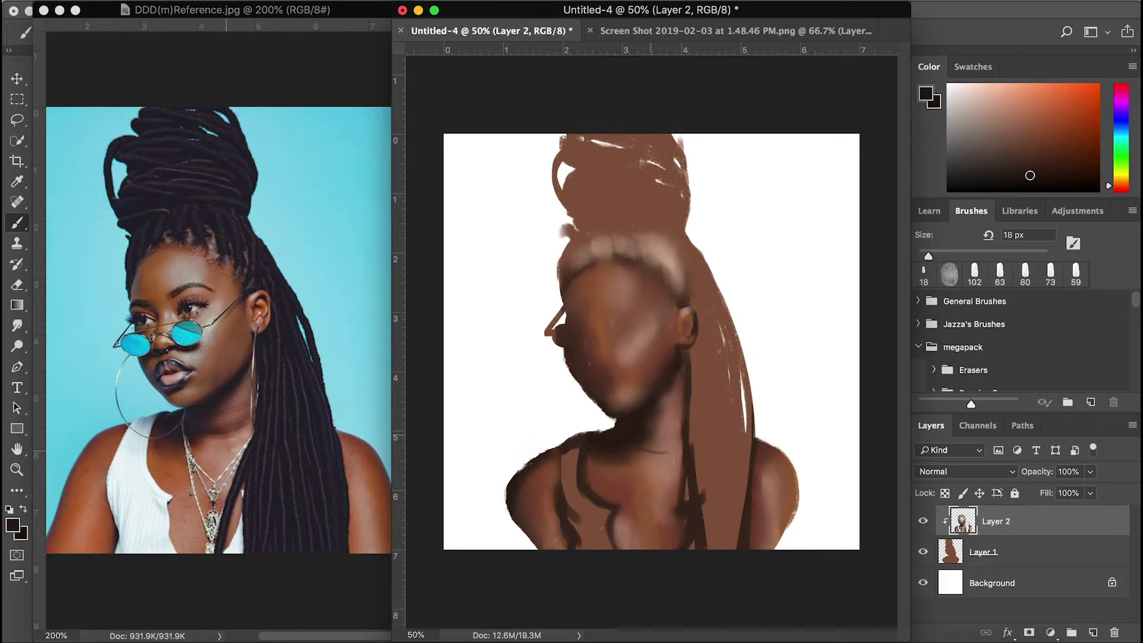
pyautogui.press('r')
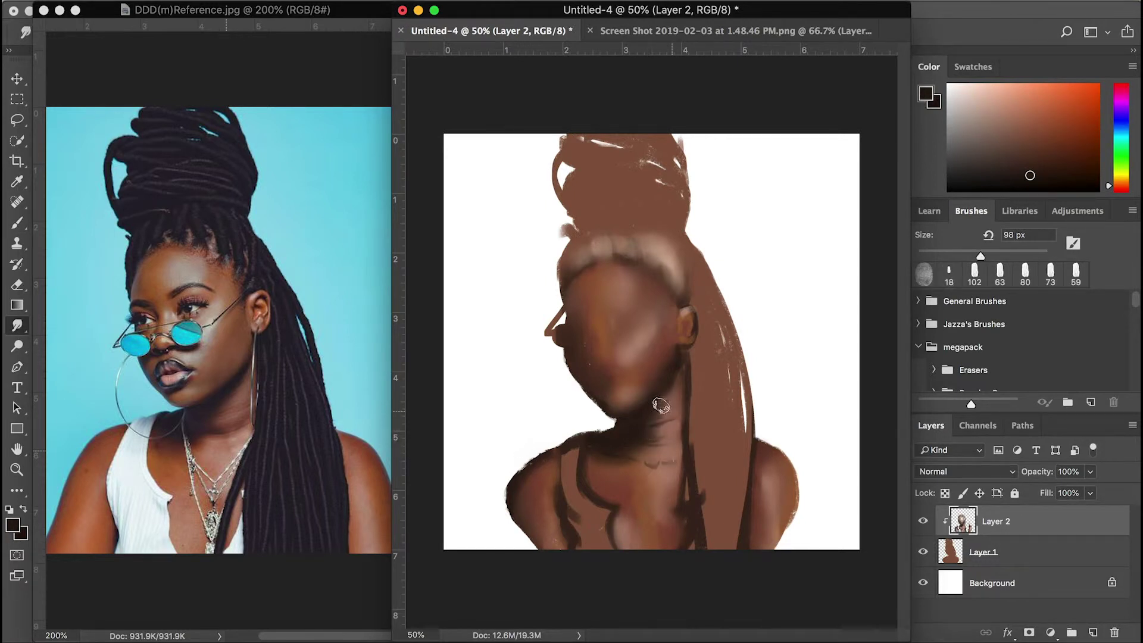
pyautogui.press('b')
pyautogui.keyDown('alt'); pyautogui.click(661, 434); pyautogui.keyUp('alt')
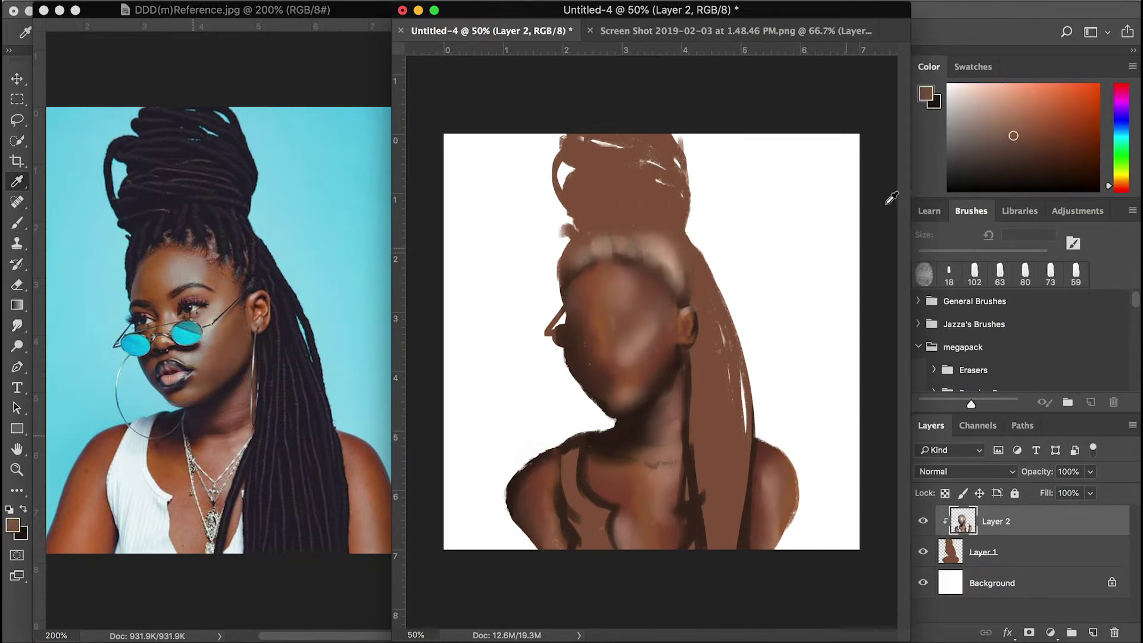
pyautogui.keyDown('alt'); pyautogui.click(634, 452); pyautogui.keyUp('alt')
pyautogui.press('r')
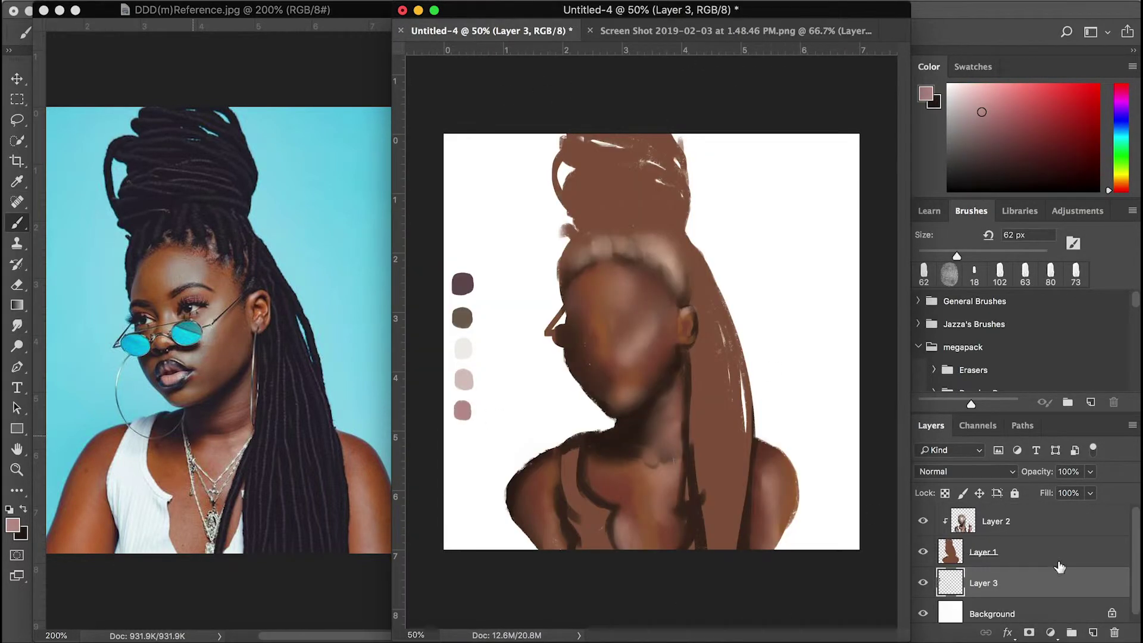
# Add a new layer clipped above Layer 2 and sample a dark brown from the reference.
pyautogui.click(1093, 632)
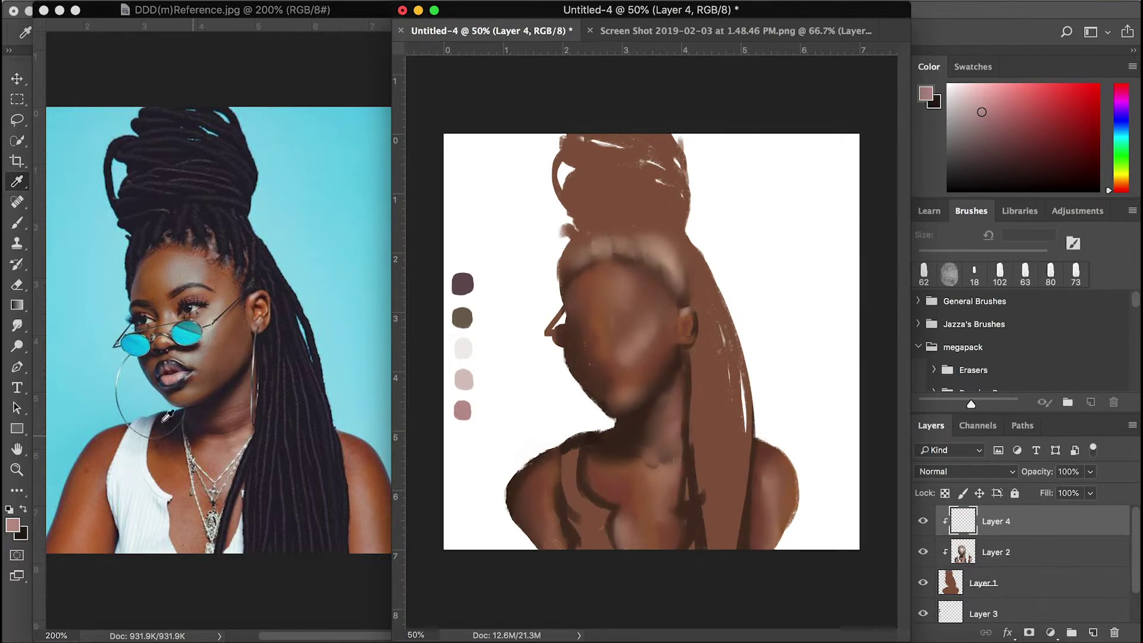
pyautogui.click(168, 310)
# Paint the white tank-top straps and widen the white across the chest.
pyautogui.press('r')
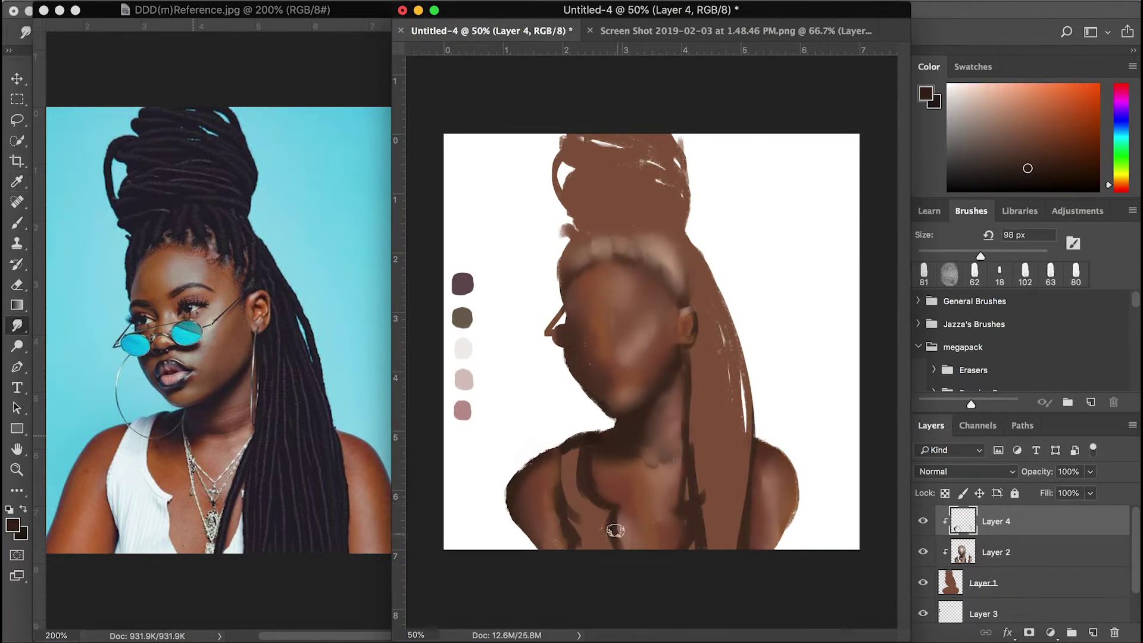
pyautogui.press('b')
pyautogui.moveTo(581, 433)
pyautogui.mouseDown()
pyautogui.moveTo(562, 505)
pyautogui.moveTo(575, 551)
pyautogui.mouseUp()
pyautogui.moveTo(574, 461)
pyautogui.mouseDown()
pyautogui.moveTo(610, 524)
pyautogui.moveTo(568, 485)
pyautogui.mouseUp()
pyautogui.moveTo(681, 503); pyautogui.dragTo(685, 548)
pyautogui.press('e')
pyautogui.press('b')
# Outline the ear in dark brown, then erase the stray line beside the face on Layer 1.
pyautogui.keyDown('alt'); pyautogui.click(141, 316); pyautogui.keyUp('alt')
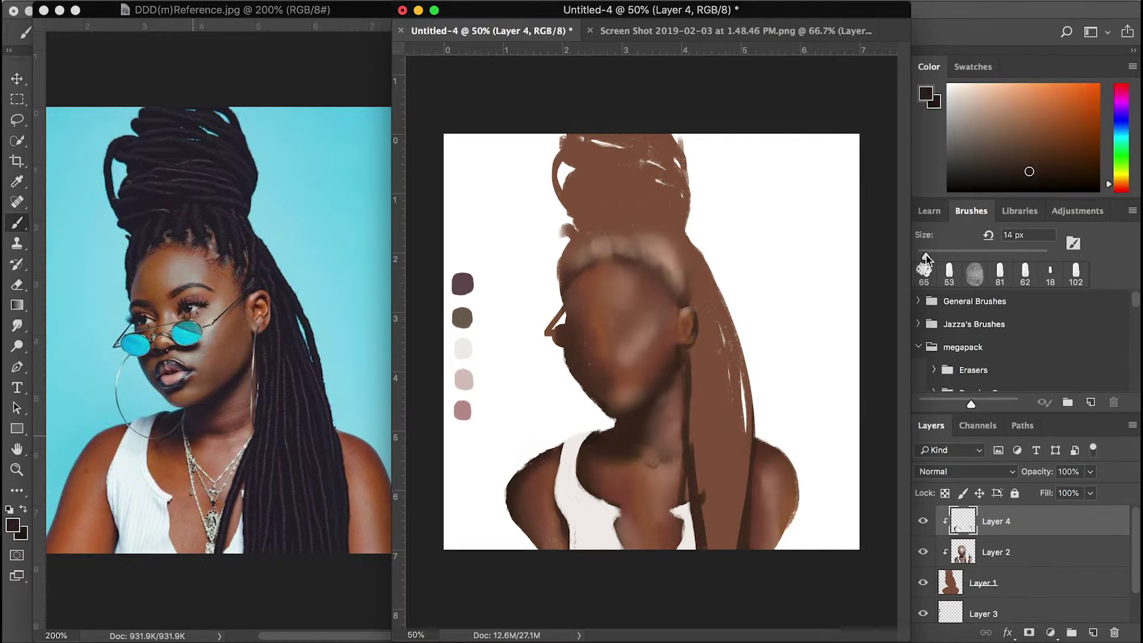
pyautogui.moveTo(685, 325); pyautogui.dragTo(686, 316)
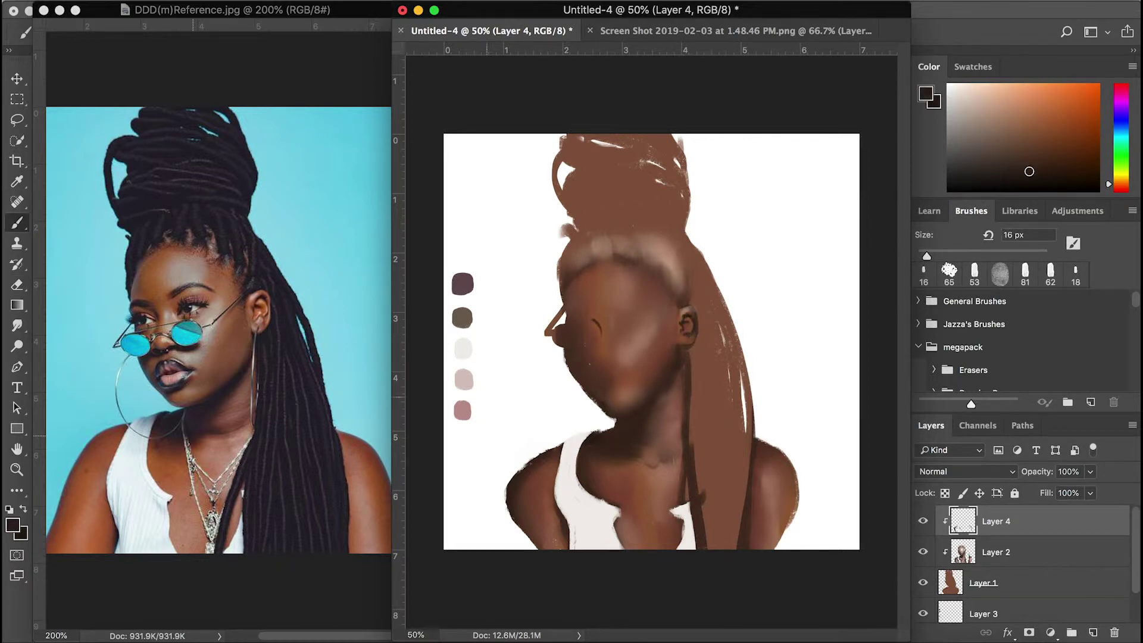
pyautogui.keyDown('ctrl'); pyautogui.click(689, 373); pyautogui.keyUp('ctrl')
pyautogui.press('e')
pyautogui.moveTo(557, 315)
pyautogui.mouseDown()
pyautogui.moveTo(544, 357)
pyautogui.moveTo(568, 368)
pyautogui.mouseUp()
pyautogui.press('b')
pyautogui.press('[')
pyautogui.press('[')
pyautogui.press('[')
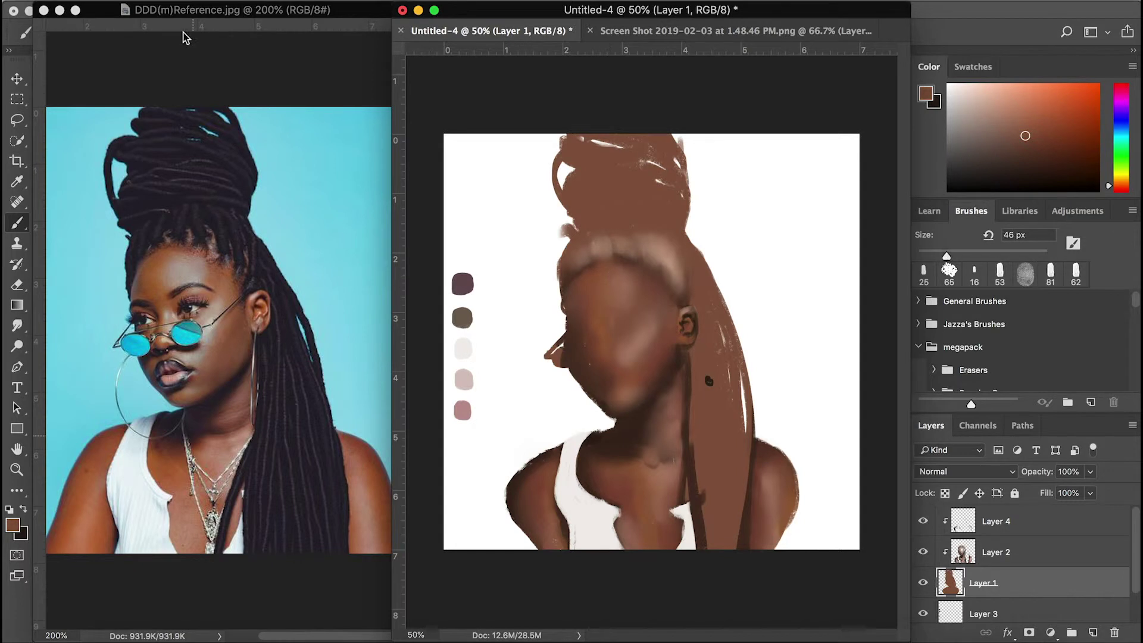
# On Layer 4, sketch the eye outline, glasses frame and the right eye's lower line.
pyautogui.press('[')
pyautogui.hotkey('alt', ']')
pyautogui.hotkey('alt', ']')
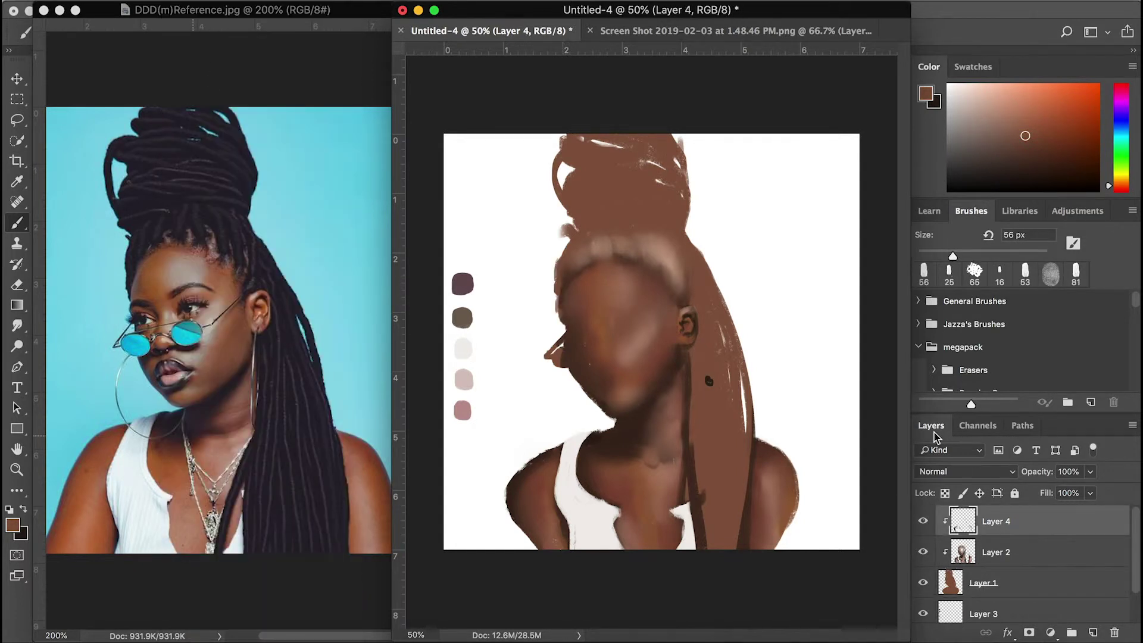
pyautogui.moveTo(586, 326)
pyautogui.mouseDown()
pyautogui.moveTo(591, 336)
pyautogui.moveTo(568, 327)
pyautogui.moveTo(604, 359)
pyautogui.mouseUp()
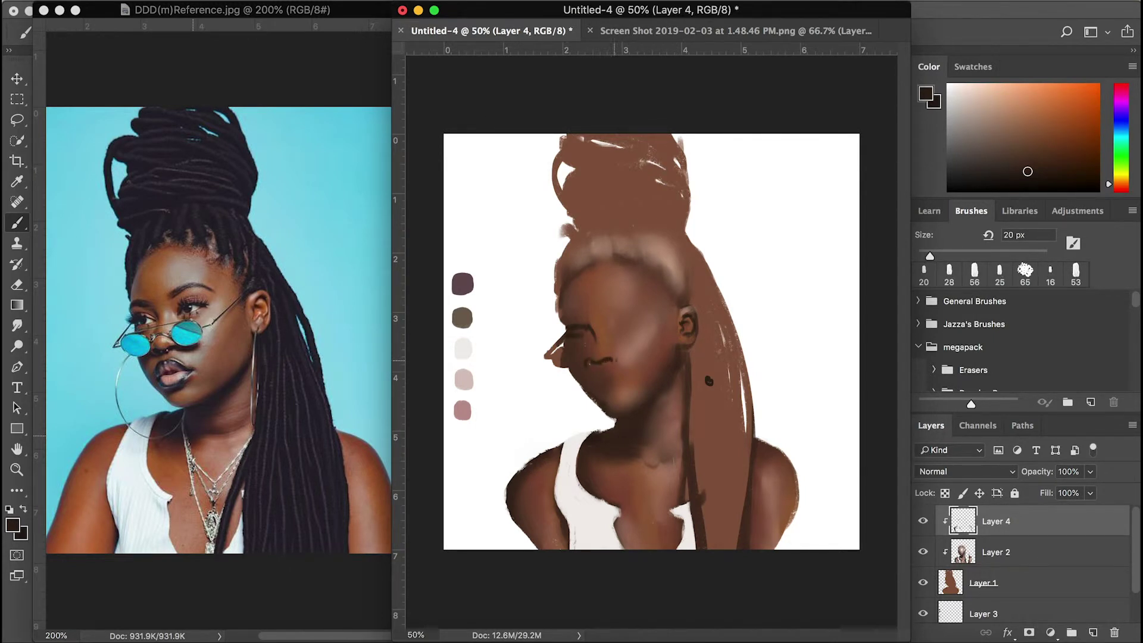
pyautogui.moveTo(576, 345); pyautogui.dragTo(604, 339)
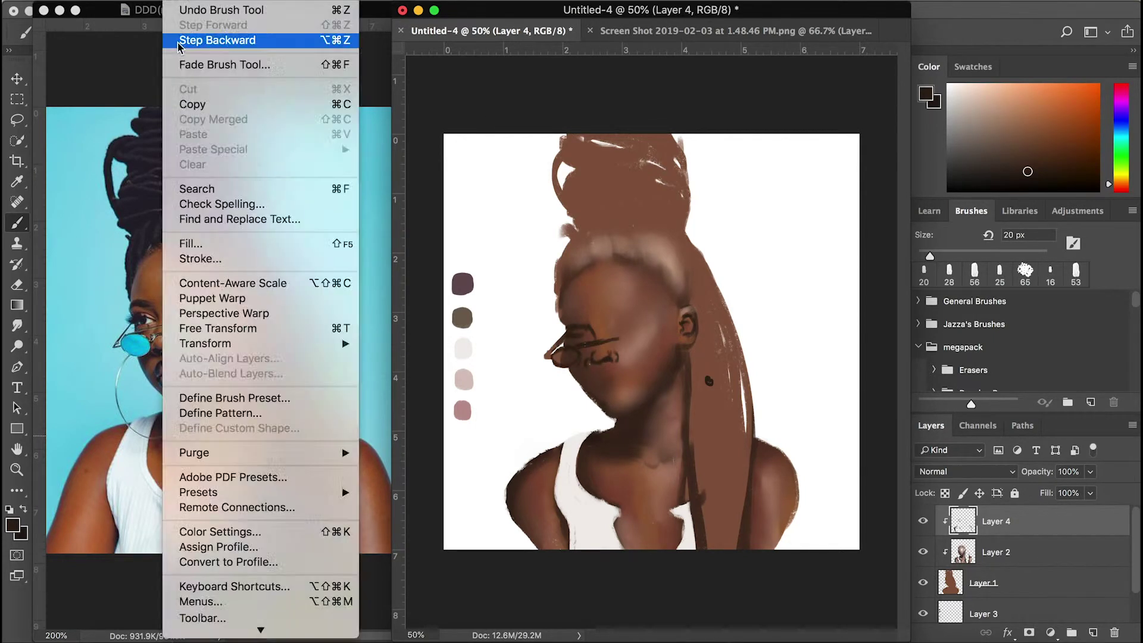
pyautogui.moveTo(617, 328); pyautogui.dragTo(647, 319)
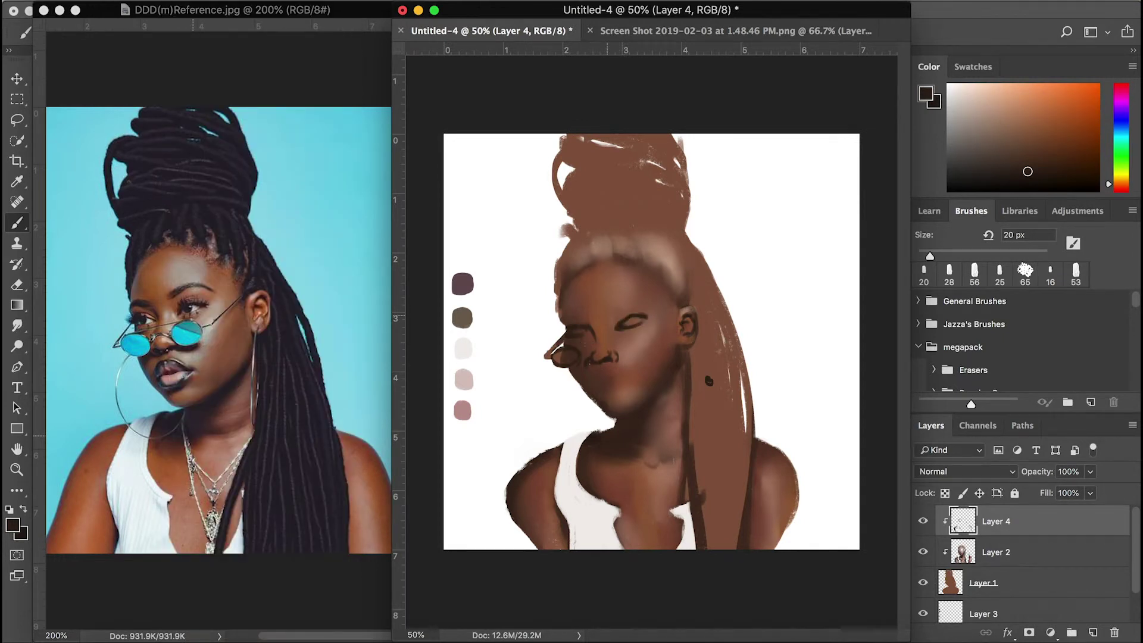
# Lasso the right eye and rotate it slightly into position.
pyautogui.press('l')
pyautogui.moveTo(613, 326); pyautogui.dragTo(614, 327)
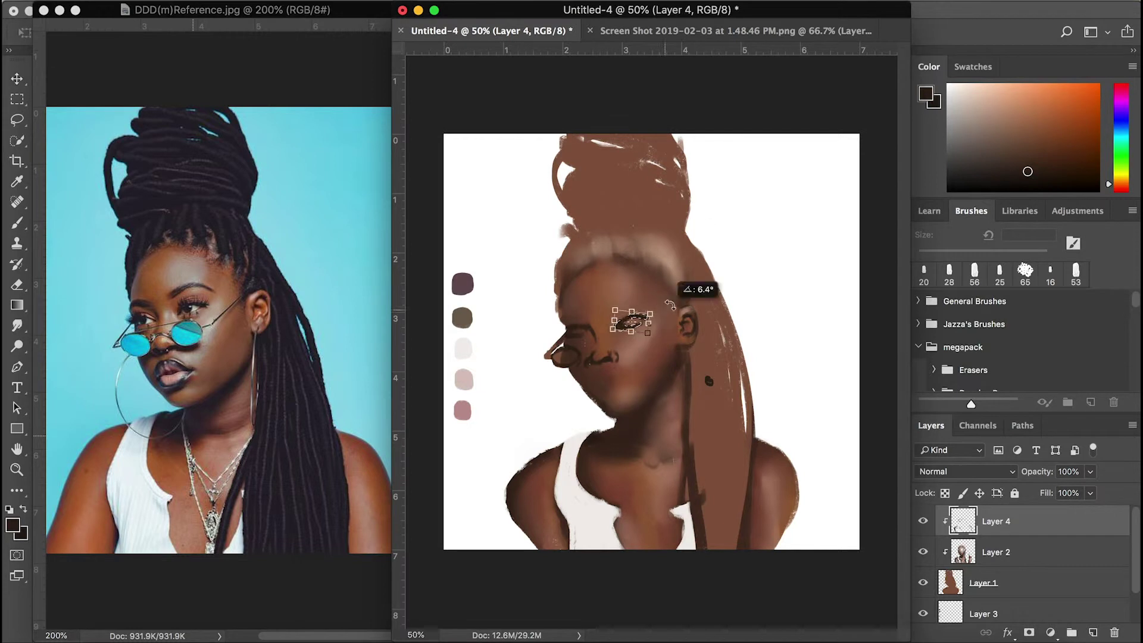
pyautogui.press('b')
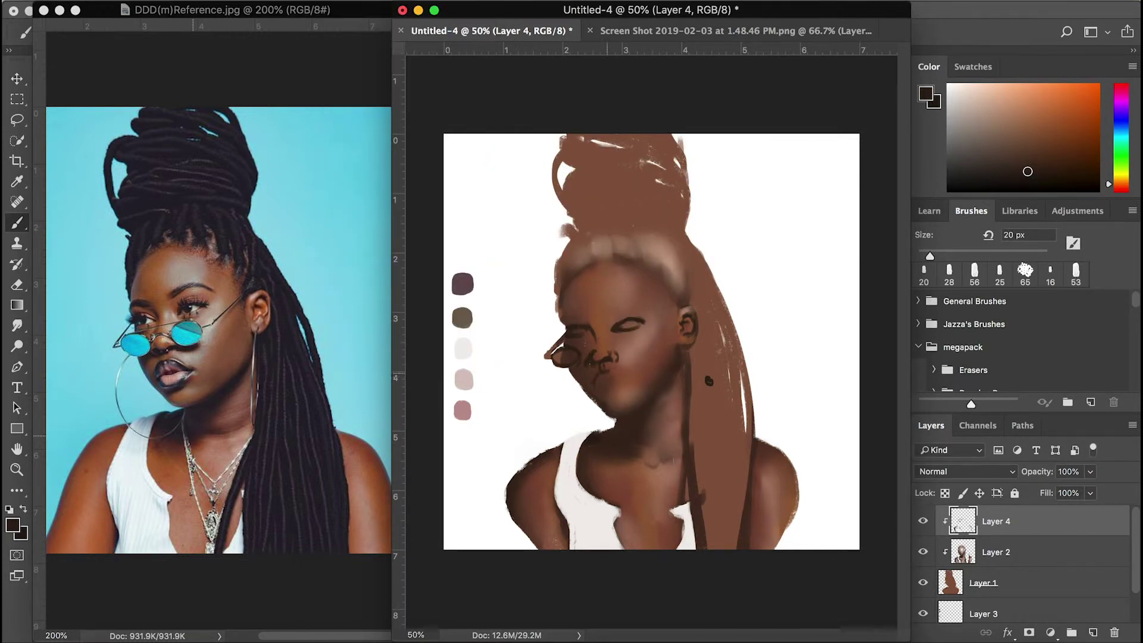
# Reshape the drawn lips with a lasso selection and Free Transform, then deselect.
pyautogui.press('e')
pyautogui.press('b')
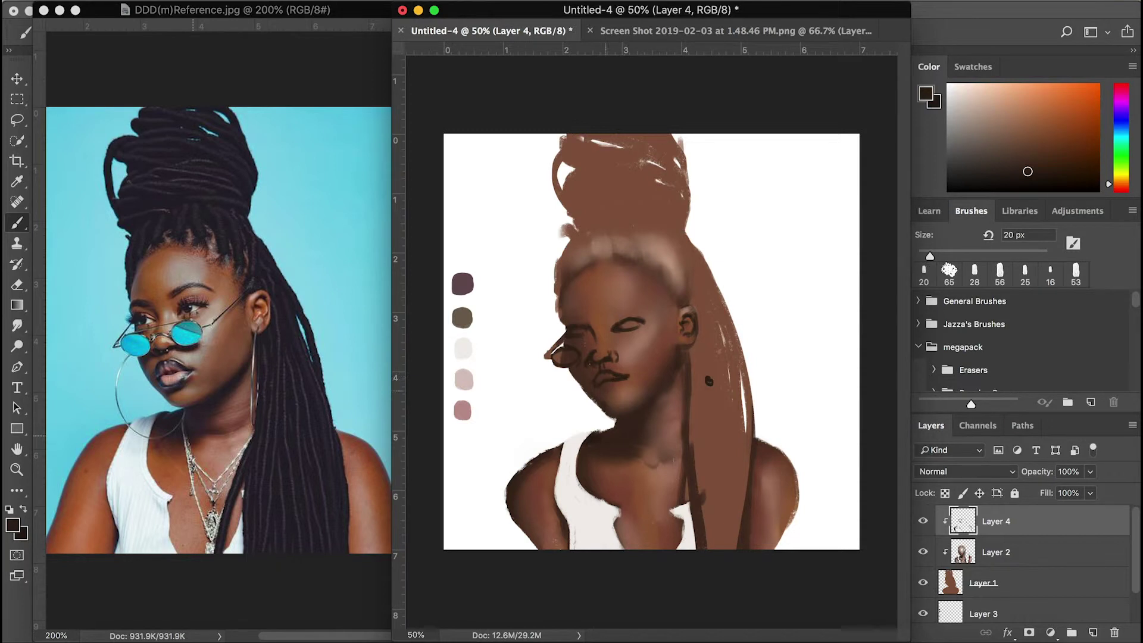
pyautogui.press('l')
pyautogui.moveTo(586, 364); pyautogui.dragTo(675, 327)
pyautogui.hotkey('ctrl', 't')
pyautogui.press('Return')
pyautogui.click(360, 23)
pyautogui.press('b')
# Draw the glasses bridge, right lens rim and arm, and paint white onto the eye and top.
pyautogui.moveTo(587, 343); pyautogui.dragTo(638, 343)
pyautogui.moveTo(623, 347)
pyautogui.mouseDown()
pyautogui.moveTo(631, 357)
pyautogui.moveTo(678, 313)
pyautogui.mouseUp()
pyautogui.keyDown('alt'); pyautogui.click(462, 348); pyautogui.keyUp('alt')
pyautogui.moveTo(930, 256); pyautogui.dragTo(933, 257)
pyautogui.moveTo(571, 446); pyautogui.dragTo(595, 536)
pyautogui.moveTo(933, 257); pyautogui.dragTo(930, 256)
# Dab dark pupils into the eyes with a smaller black brush.
pyautogui.click(576, 331)
pyautogui.click(581, 331)
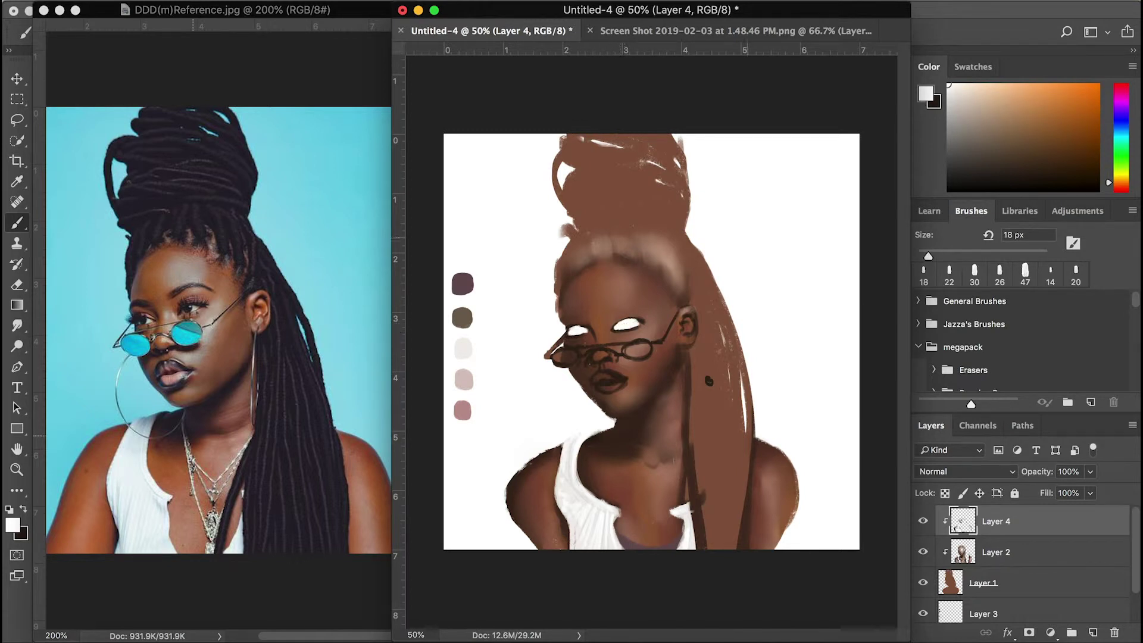
pyautogui.press('x')
pyautogui.press(']')
pyautogui.click(623, 325)
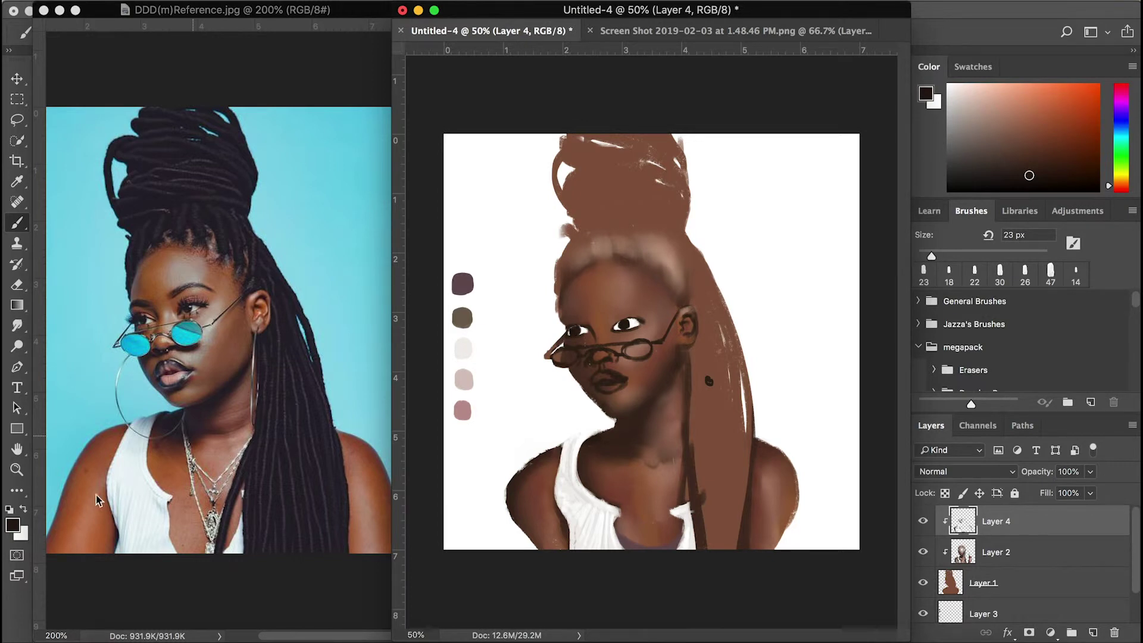
pyautogui.press('[')
pyautogui.press('[')
pyautogui.click(583, 328)
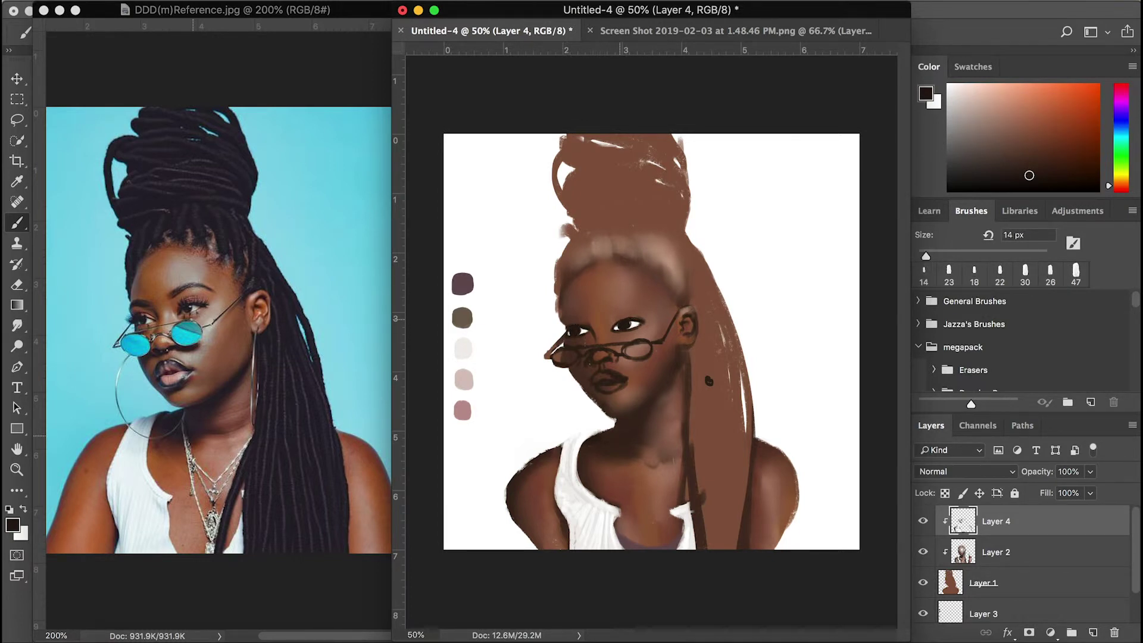
pyautogui.keyDown('alt'); pyautogui.click(464, 411); pyautogui.keyUp('alt')
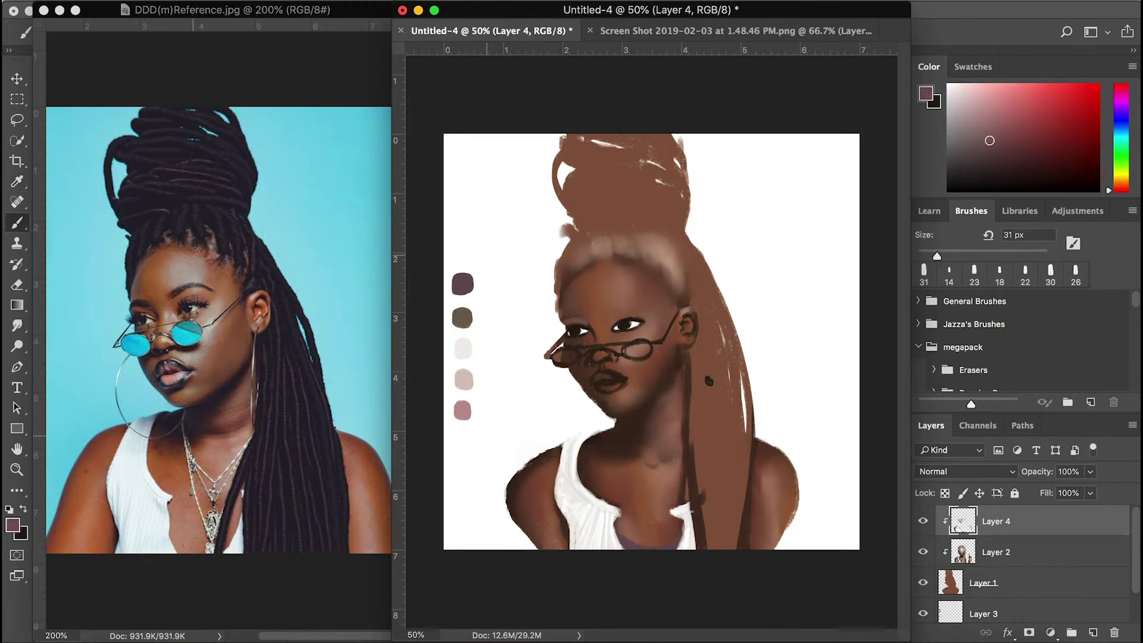
# Sample a dark reddish brown for eyeshadow with a fine 9 px brush.
pyautogui.press('x')
pyautogui.moveTo(933, 256); pyautogui.dragTo(923, 256)
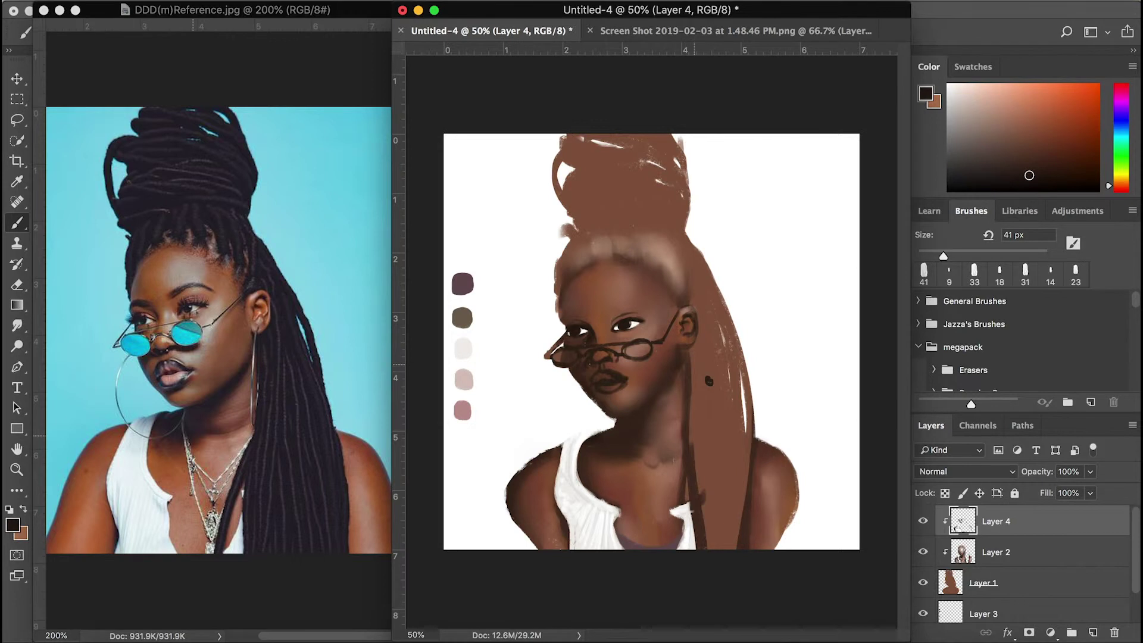
pyautogui.press('i')
pyautogui.click(312, 301)
pyautogui.press('b')
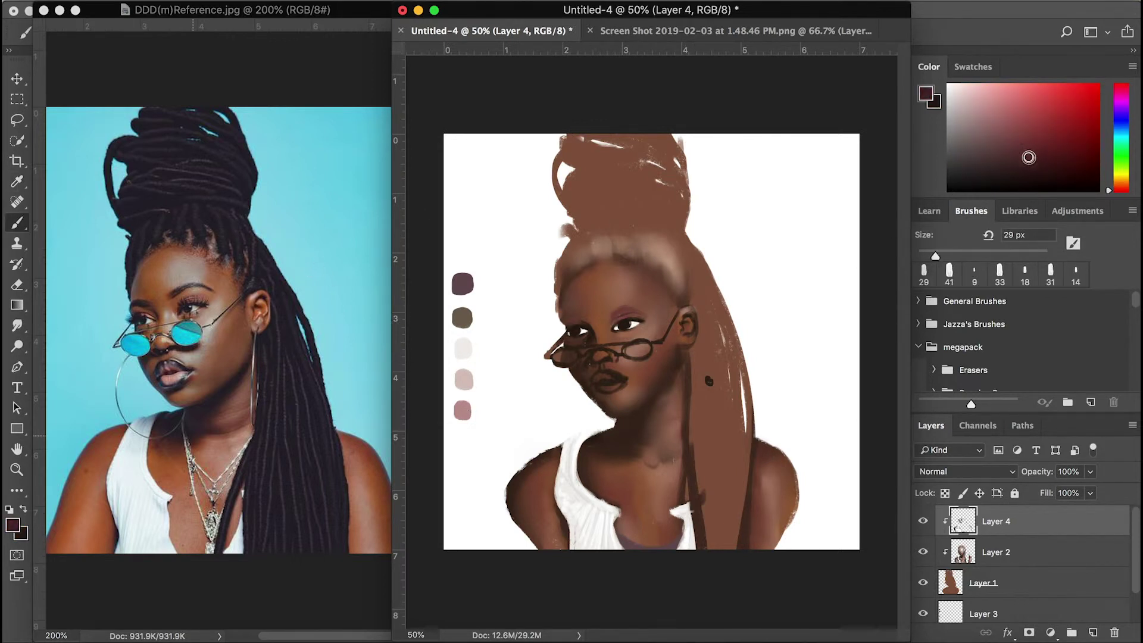
# Paint a light highlight on the forehead and smudge it into the skin.
pyautogui.keyDown('alt'); pyautogui.click(600, 224); pyautogui.keyUp('alt')
pyautogui.moveTo(935, 256); pyautogui.dragTo(980, 255)
pyautogui.press('r')
pyautogui.moveTo(624, 305); pyautogui.dragTo(634, 259)
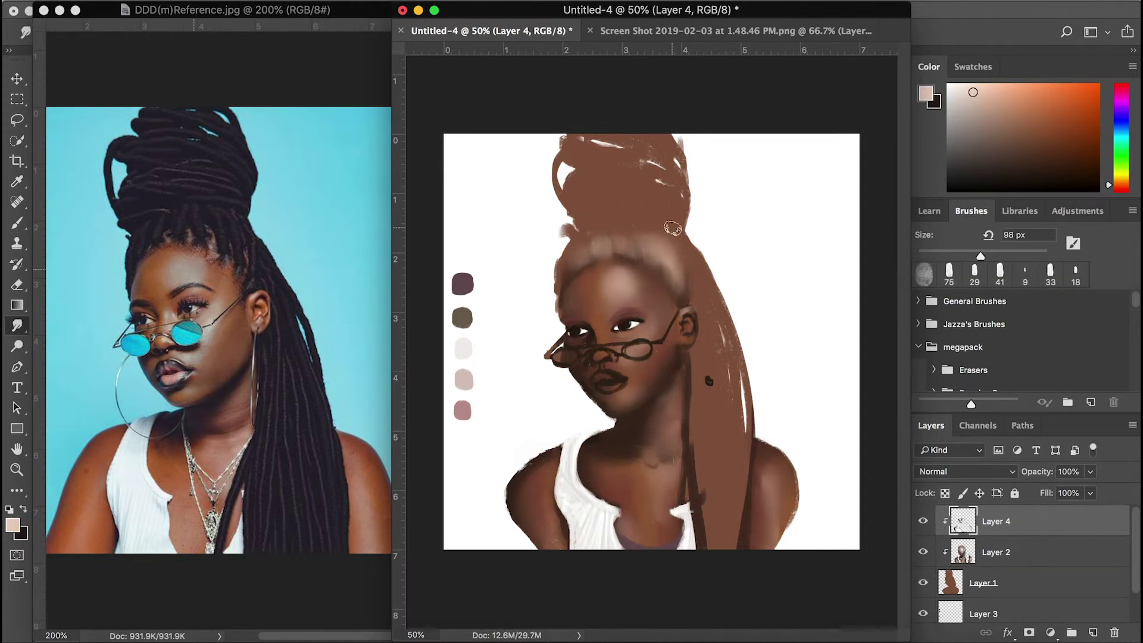
pyautogui.press('b')
pyautogui.press('r')
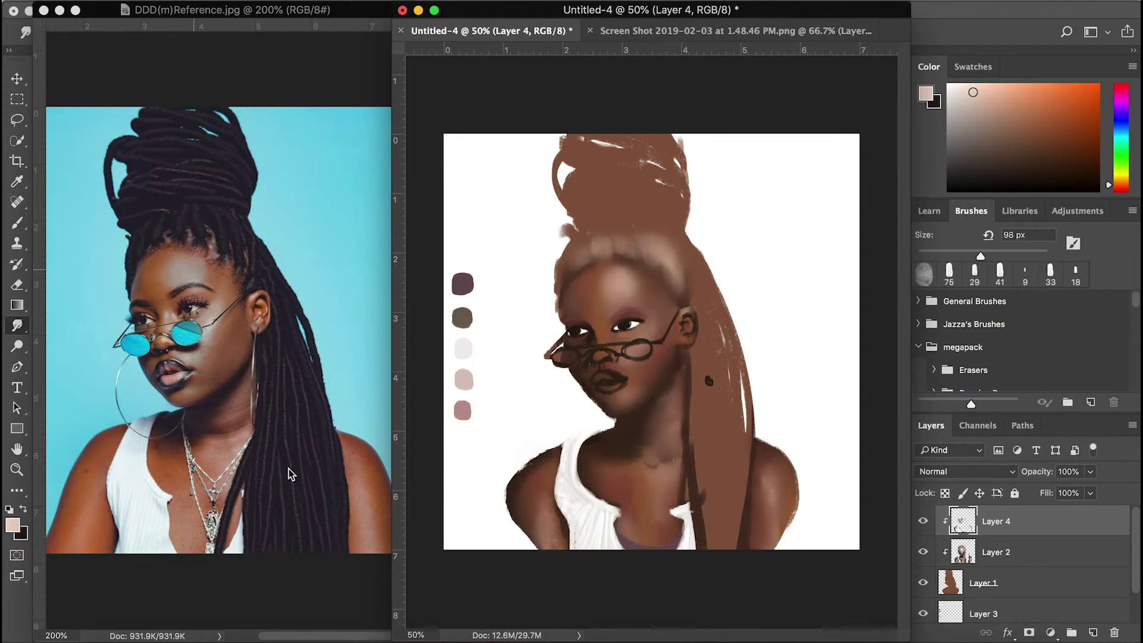
# Erase along the bottom edge of the bust on Layer 1, undoing the last stroke.
pyautogui.click(982, 583)
pyautogui.press('e')
pyautogui.moveTo(524, 542)
pyautogui.mouseDown()
pyautogui.moveTo(797, 494)
pyautogui.moveTo(779, 524)
pyautogui.mouseUp()
pyautogui.click(178, 6)
pyautogui.click(190, 39)
# Draw black upper lashes along the right eye on Layer 4.
pyautogui.click(988, 520)
pyautogui.press('b')
pyautogui.press('d')
pyautogui.click(178, 6)
pyautogui.click(190, 43)
pyautogui.moveTo(613, 322); pyautogui.dragTo(626, 319)
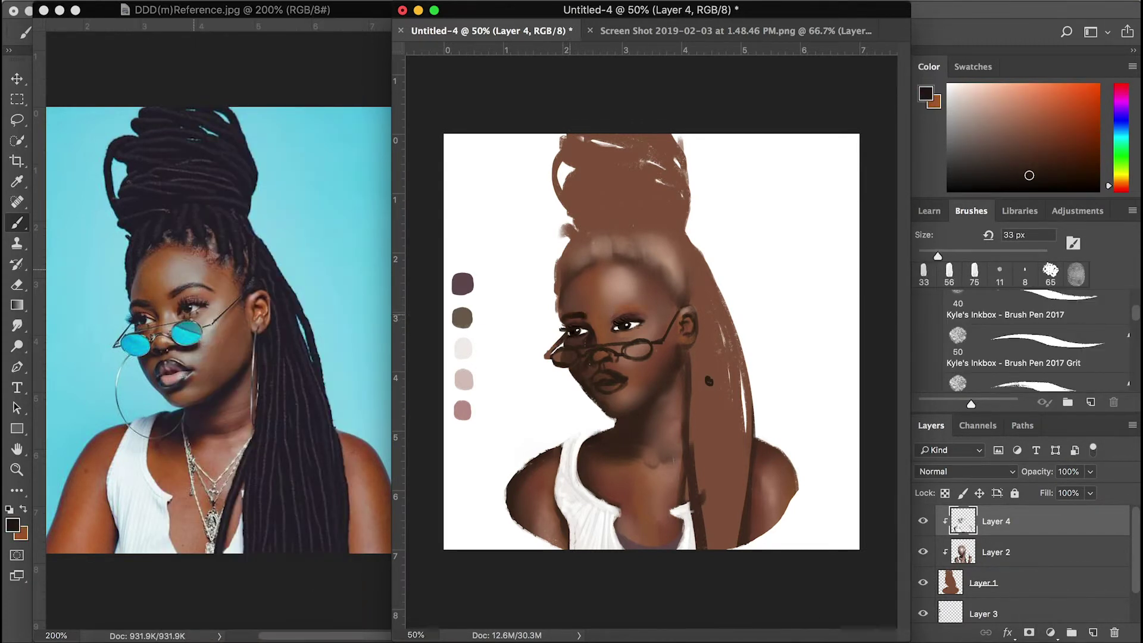
# Add a small dark mark above the eye and pick darker brown and peach shading colours.
pyautogui.click(609, 312)
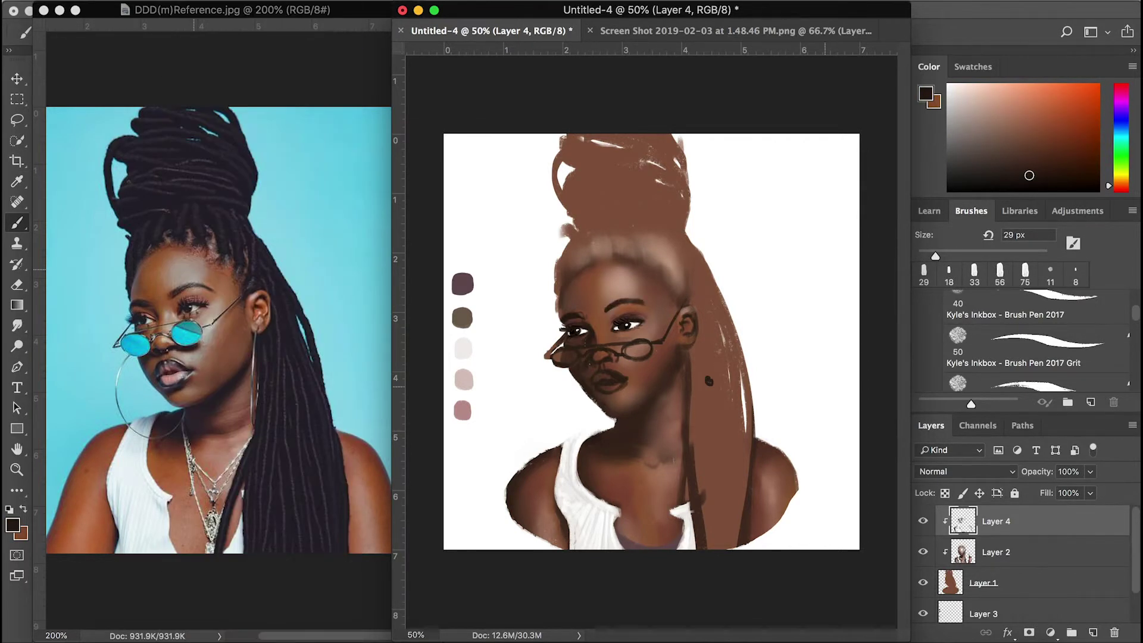
pyautogui.press('x')
pyautogui.keyDown('alt'); pyautogui.click(202, 382); pyautogui.keyUp('alt')
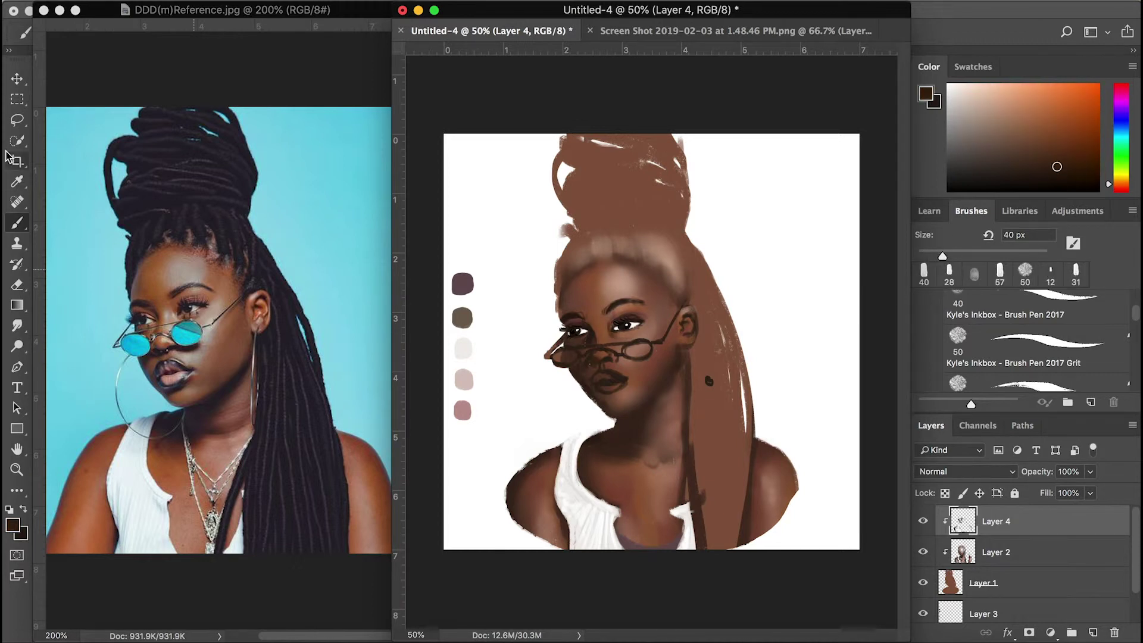
pyautogui.keyDown('alt'); pyautogui.click(113, 236); pyautogui.keyUp('alt')
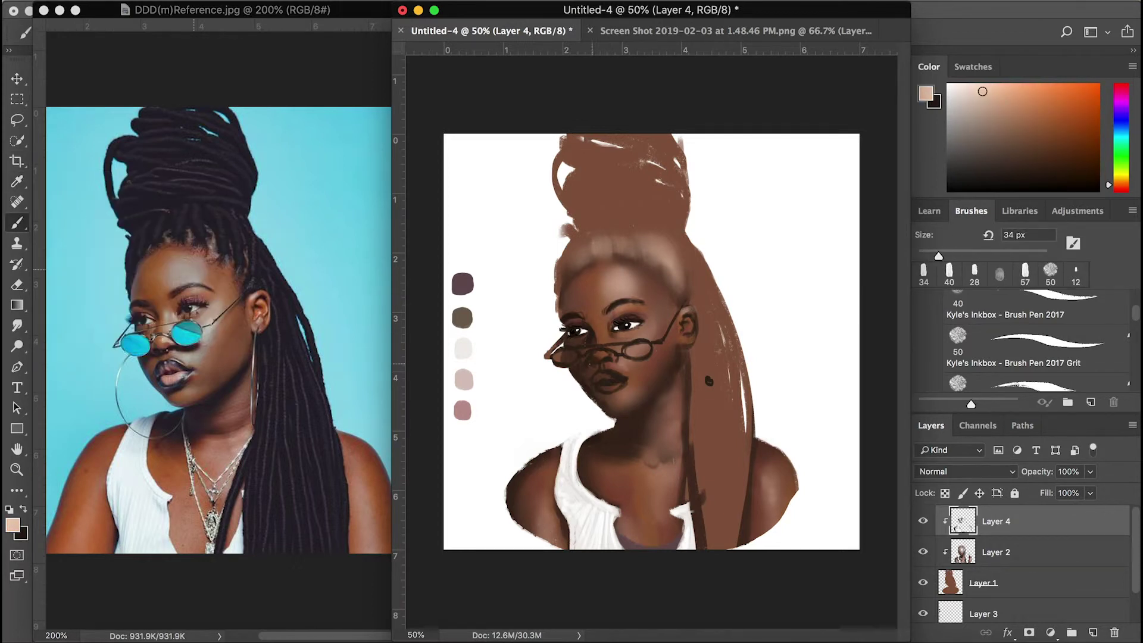
# Sample a near-white colour and paint white teeth across the mouth.
pyautogui.click(229, 34)
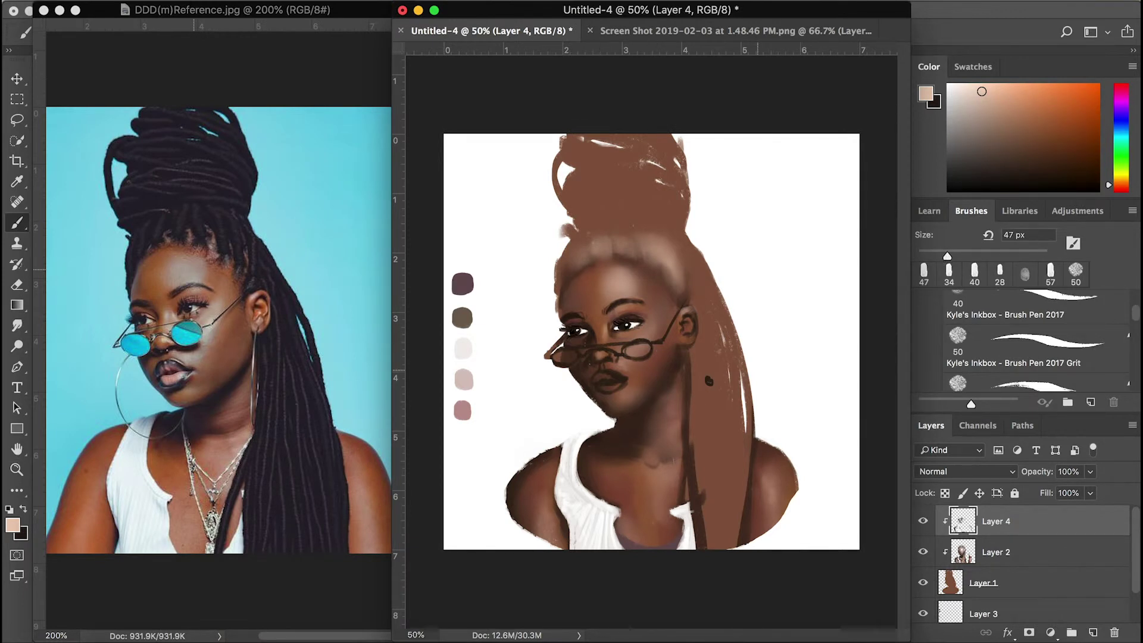
pyautogui.keyDown('alt'); pyautogui.click(463, 348); pyautogui.keyUp('alt')
pyautogui.moveTo(599, 381); pyautogui.dragTo(614, 382)
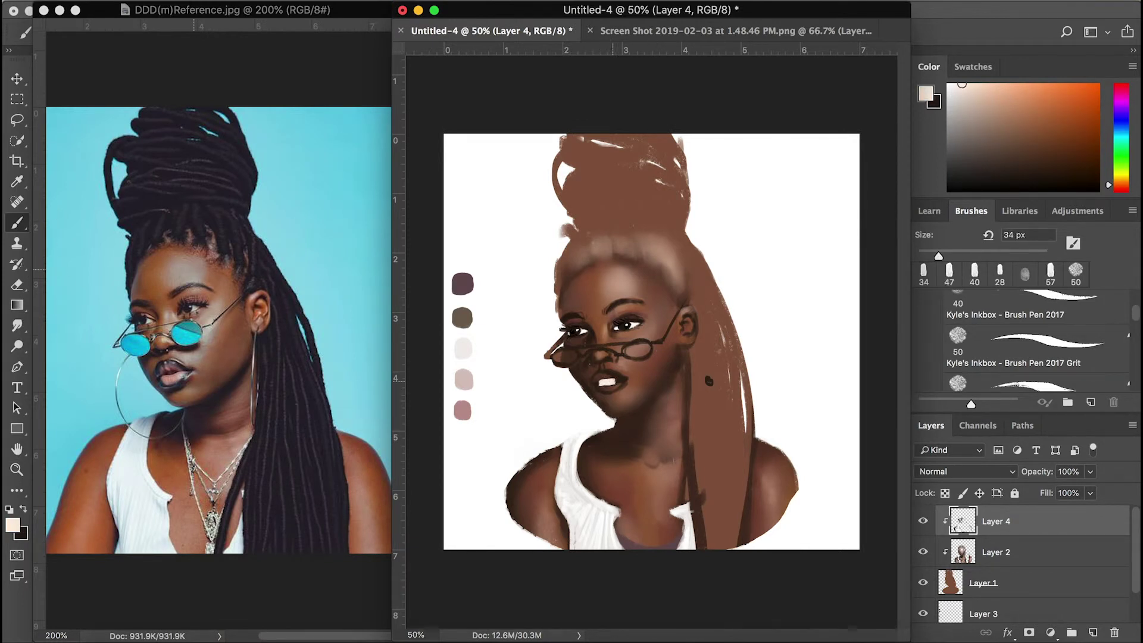
# Sample a pale pinkish colour and paint it over the mouth.
pyautogui.click(16, 181)
pyautogui.click(463, 379)
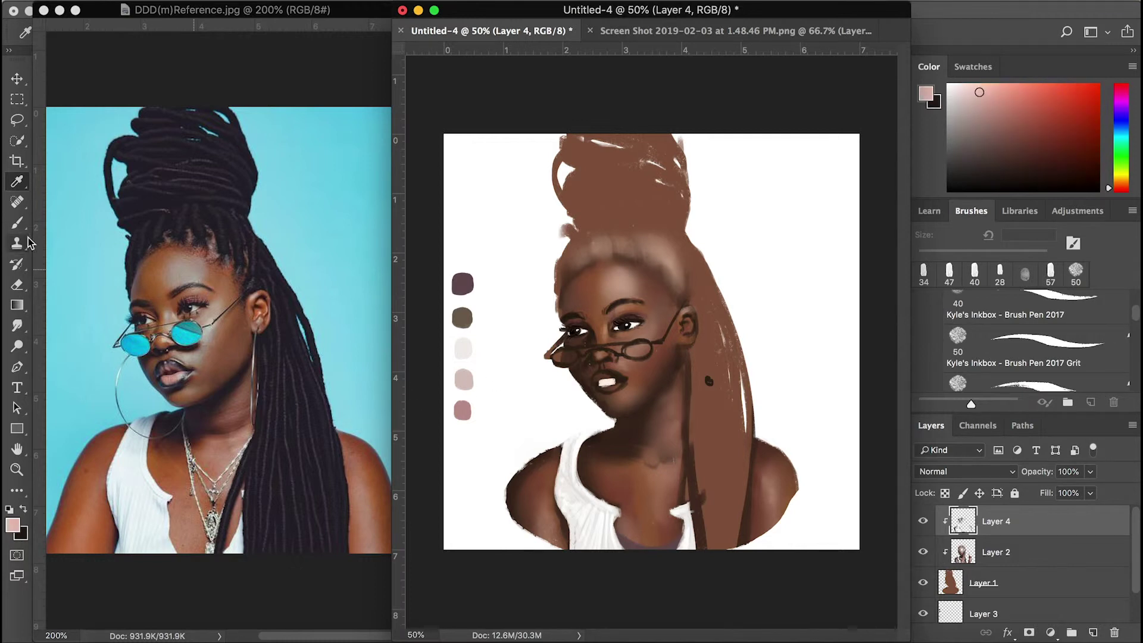
pyautogui.press('b')
pyautogui.moveTo(602, 380); pyautogui.dragTo(618, 379)
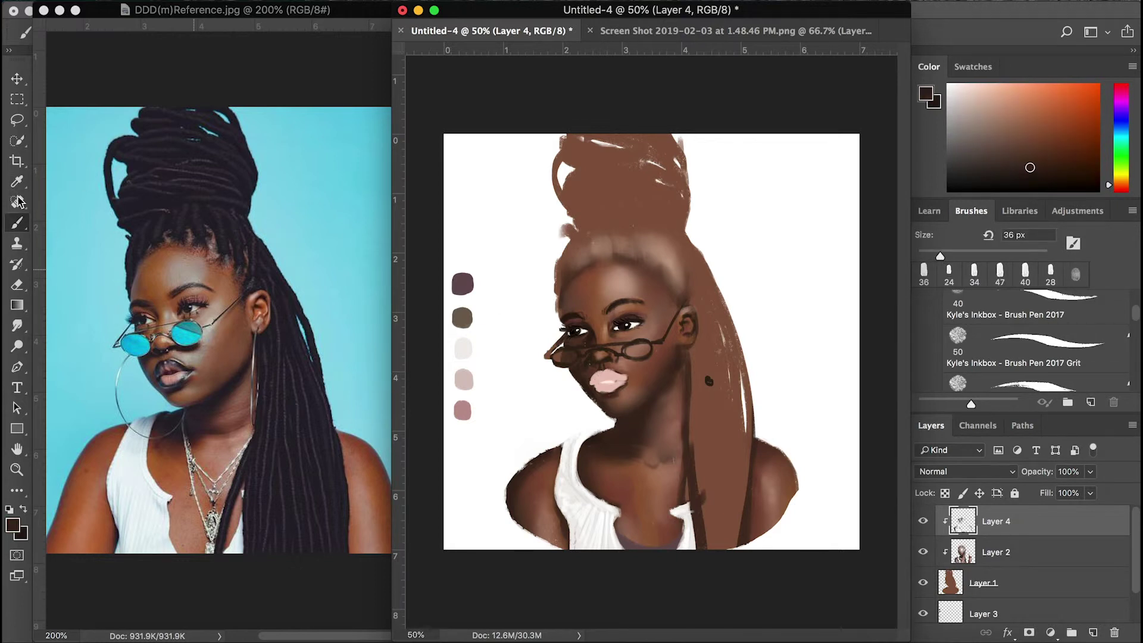
# Pick dark brown and dusty pink from the reference, sizing the brush from 28 to 17 px.
pyautogui.keyDown('alt'); pyautogui.click(310, 308); pyautogui.keyUp('alt')
pyautogui.press('e')
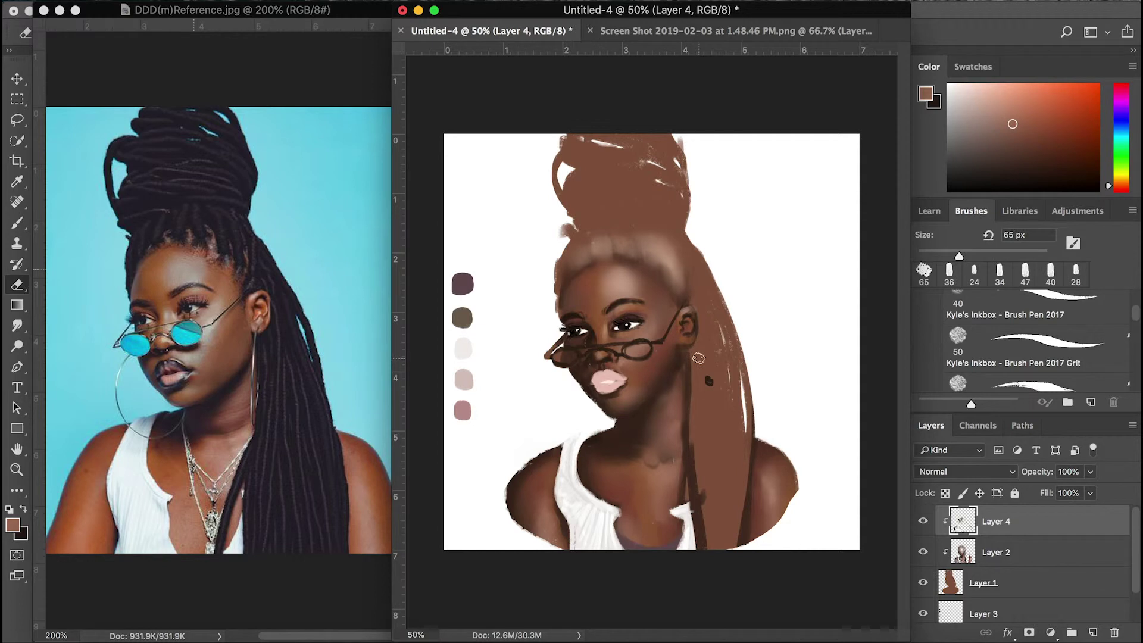
pyautogui.press('i')
pyautogui.click(463, 411)
pyautogui.press('b')
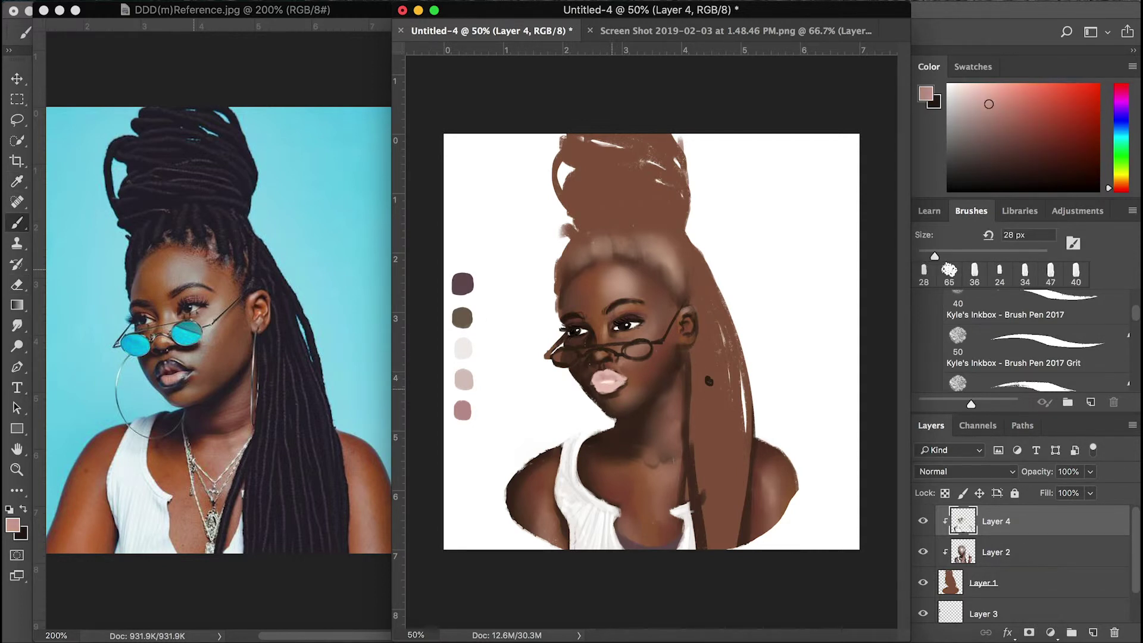
pyautogui.press('[')
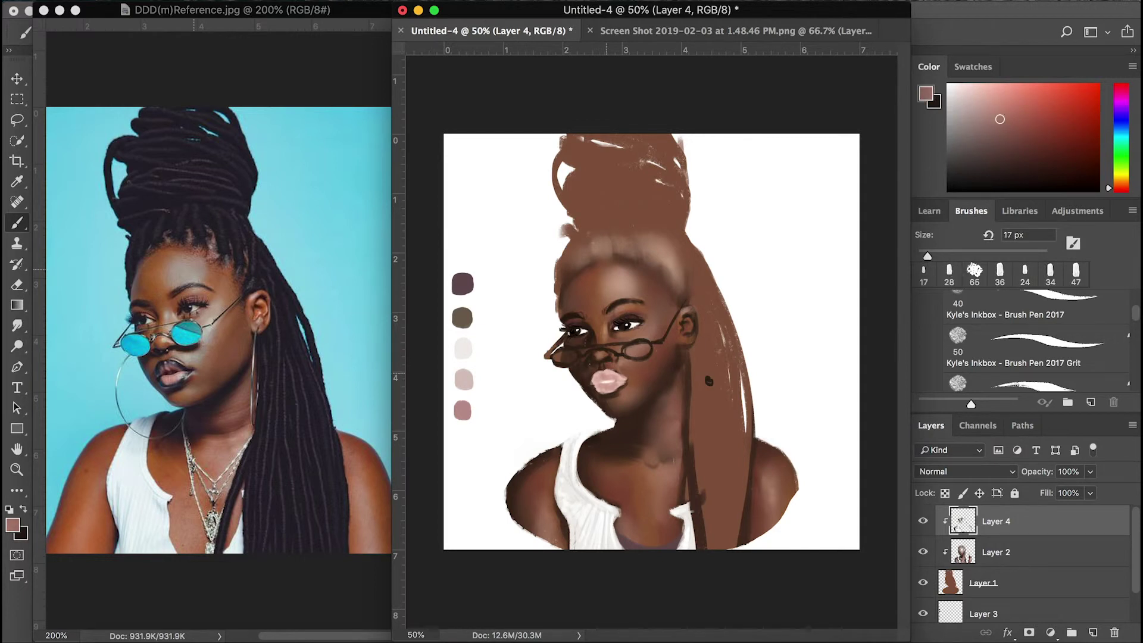
pyautogui.press('[')
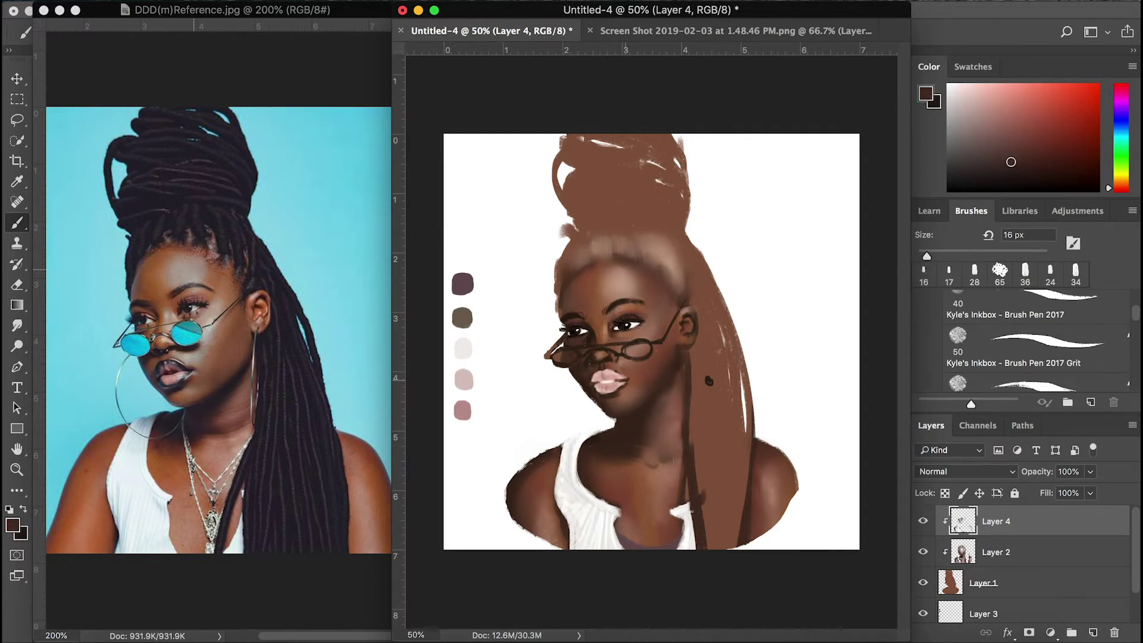
# Shade the lips with alternating light pink, dark brown and mauve-brown at 24 and 17 px.
pyautogui.press(']')
pyautogui.press('i')
pyautogui.press('b')
pyautogui.press(']')
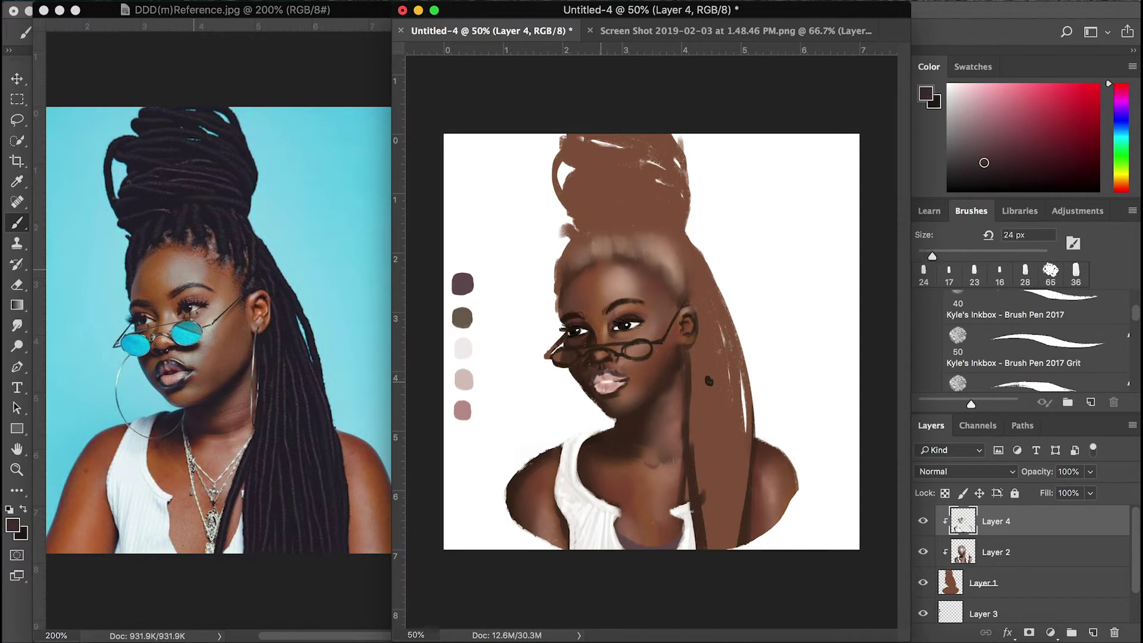
pyautogui.keyDown('alt'); pyautogui.click(602, 385); pyautogui.keyUp('alt')
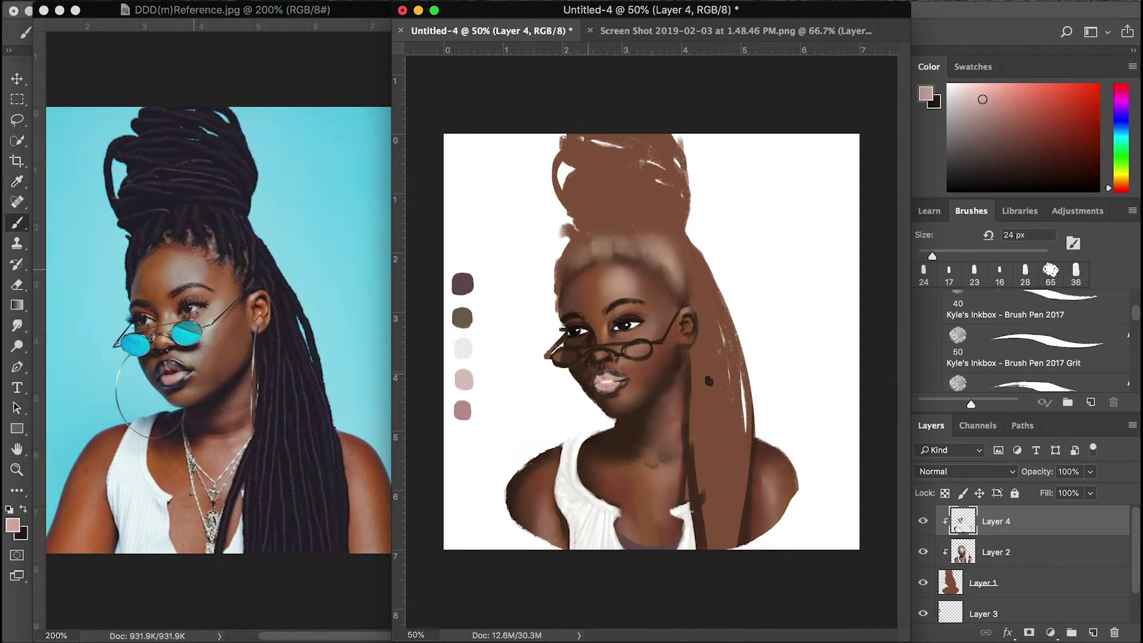
pyautogui.keyDown('alt'); pyautogui.click(599, 378); pyautogui.keyUp('alt')
pyautogui.keyDown('alt'); pyautogui.click(606, 381); pyautogui.keyUp('alt')
pyautogui.keyDown('alt'); pyautogui.click(462, 284); pyautogui.keyUp('alt')
pyautogui.click(949, 271)
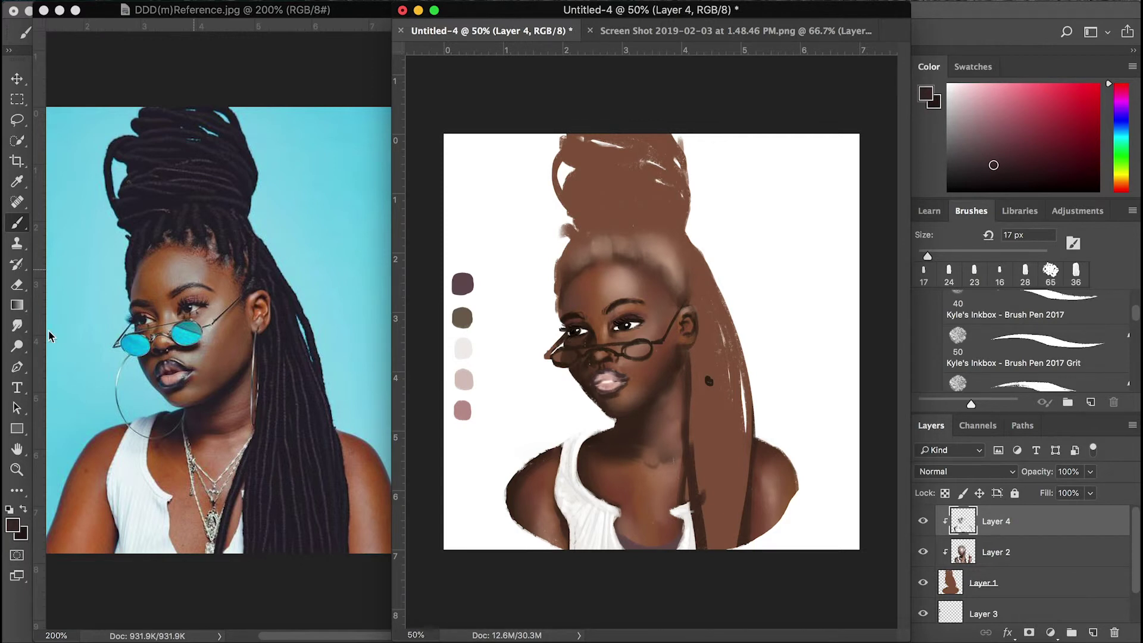
# Sample dark mauve and fill the right glasses lens with it.
pyautogui.keyDown('alt'); pyautogui.click(625, 377); pyautogui.keyUp('alt')
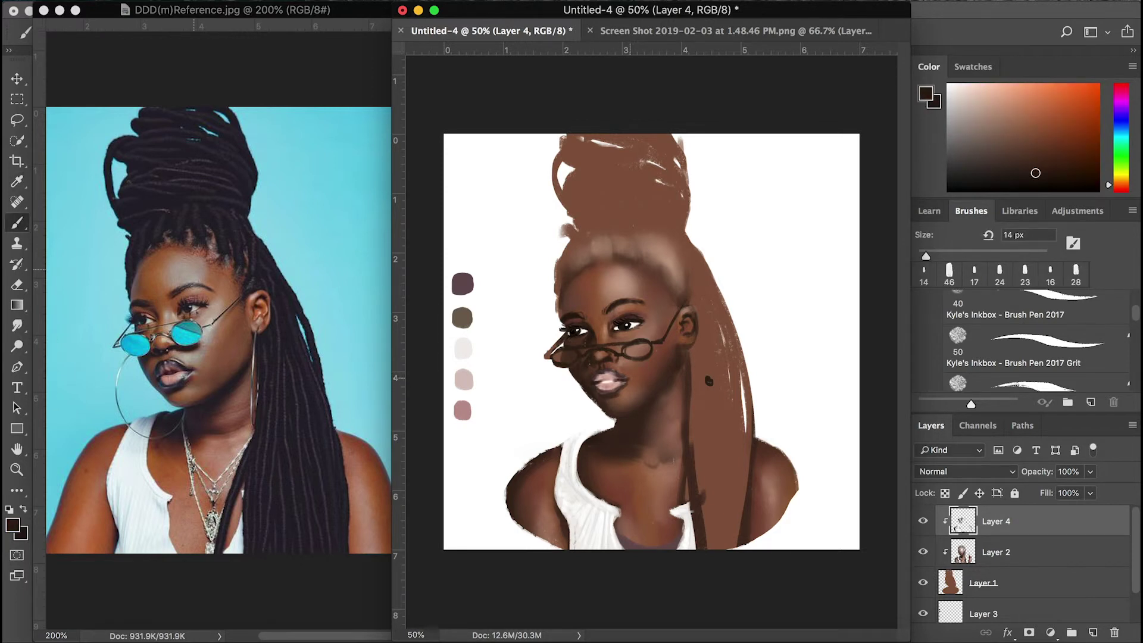
pyautogui.keyDown('alt'); pyautogui.click(672, 338); pyautogui.keyUp('alt')
pyautogui.keyDown('alt'); pyautogui.click(619, 386); pyautogui.keyUp('alt')
pyautogui.click(17, 223)
pyautogui.click(566, 358)
pyautogui.moveTo(648, 345); pyautogui.dragTo(632, 355)
# Deepen the lens tint to maroon and soften the lenses with the Smudge tool.
pyautogui.moveTo(996, 120); pyautogui.dragTo(1022, 156)
pyautogui.press('[')
pyautogui.press('[')
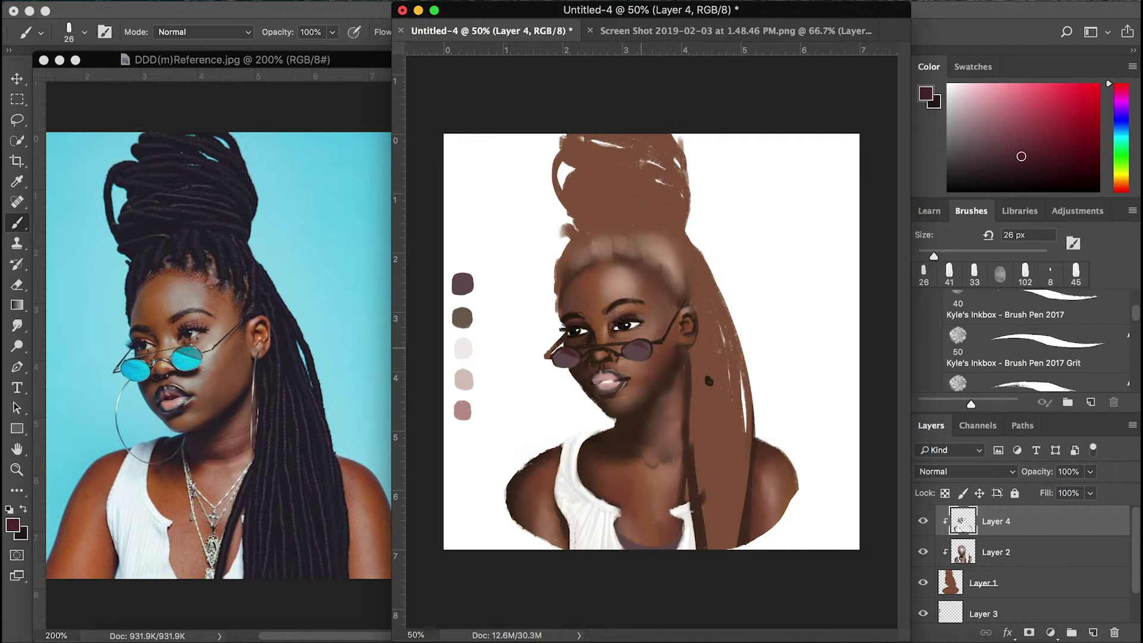
pyautogui.click(973, 100)
pyautogui.click(16, 325)
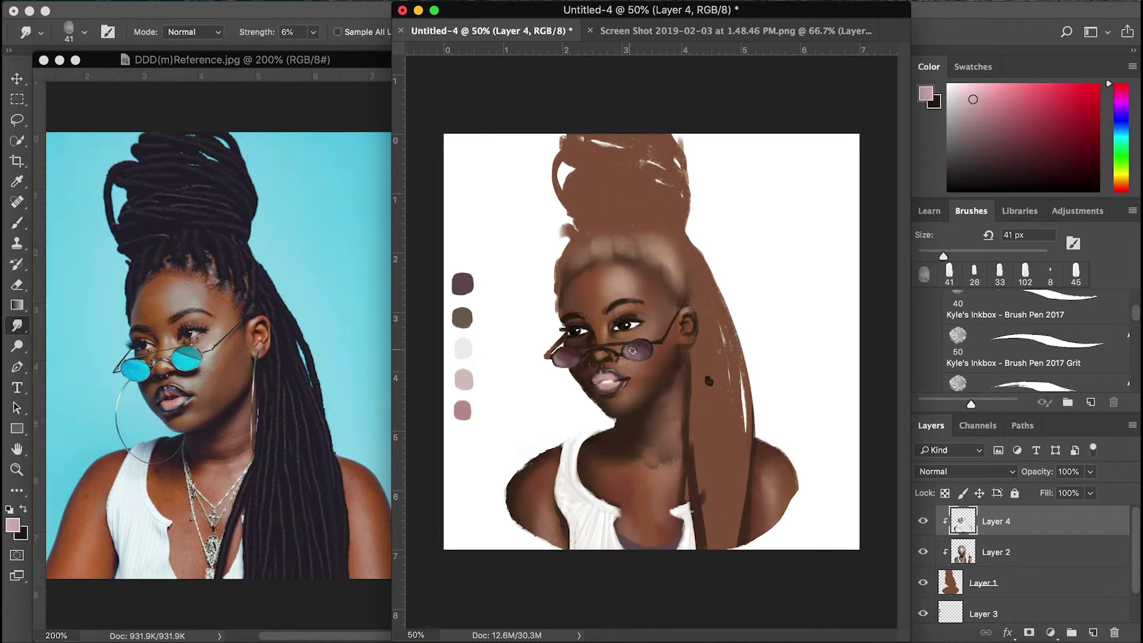
pyautogui.click(17, 222)
# Paint grey and near-white highlights along the glasses frames with a 9–11 px brush.
pyautogui.keyDown('alt'); pyautogui.click(557, 343); pyautogui.keyUp('alt')
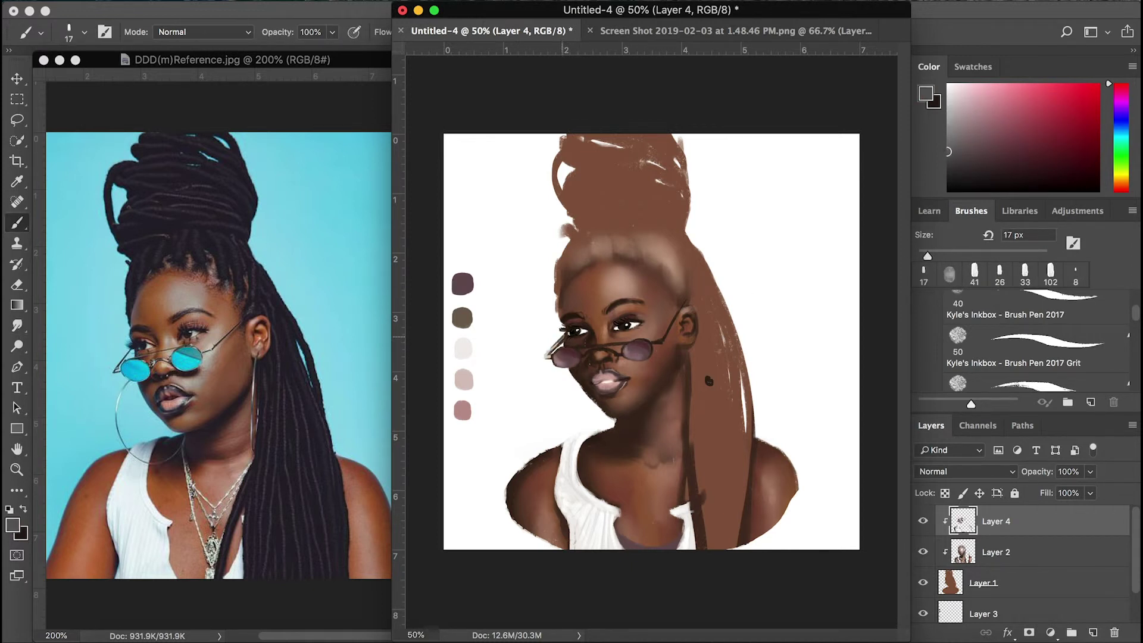
pyautogui.keyDown('alt'); pyautogui.click(119, 269); pyautogui.keyUp('alt')
pyautogui.hotkey('ctrl', 'z')
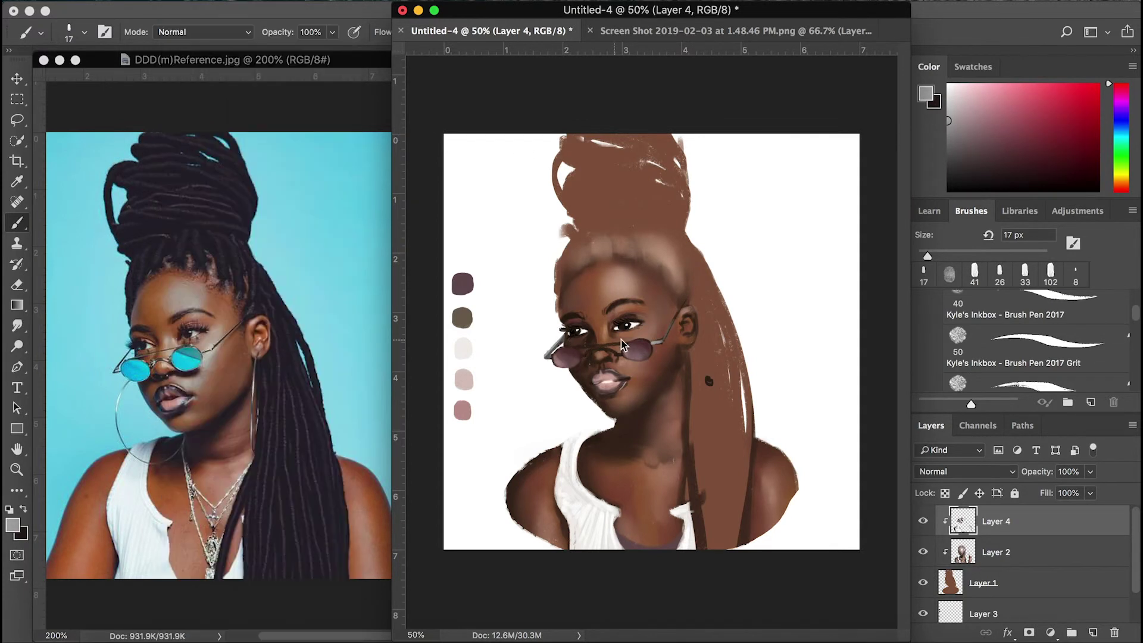
pyautogui.press('[')
pyautogui.press('[')
pyautogui.moveTo(948, 121); pyautogui.dragTo(948, 87)
pyautogui.press(']')
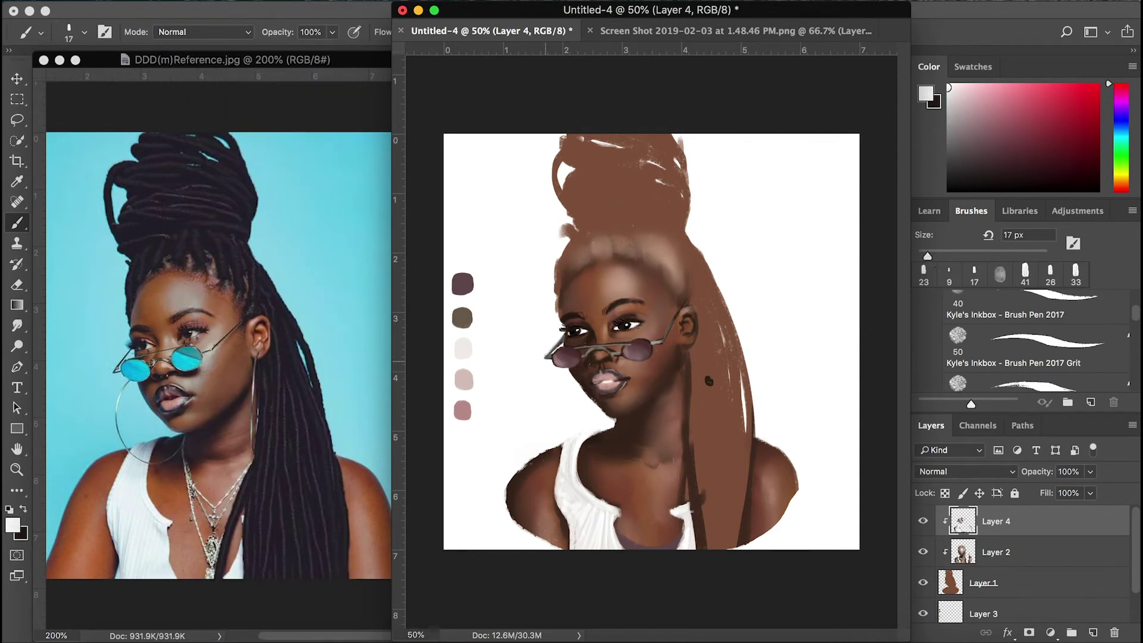
pyautogui.press(']')
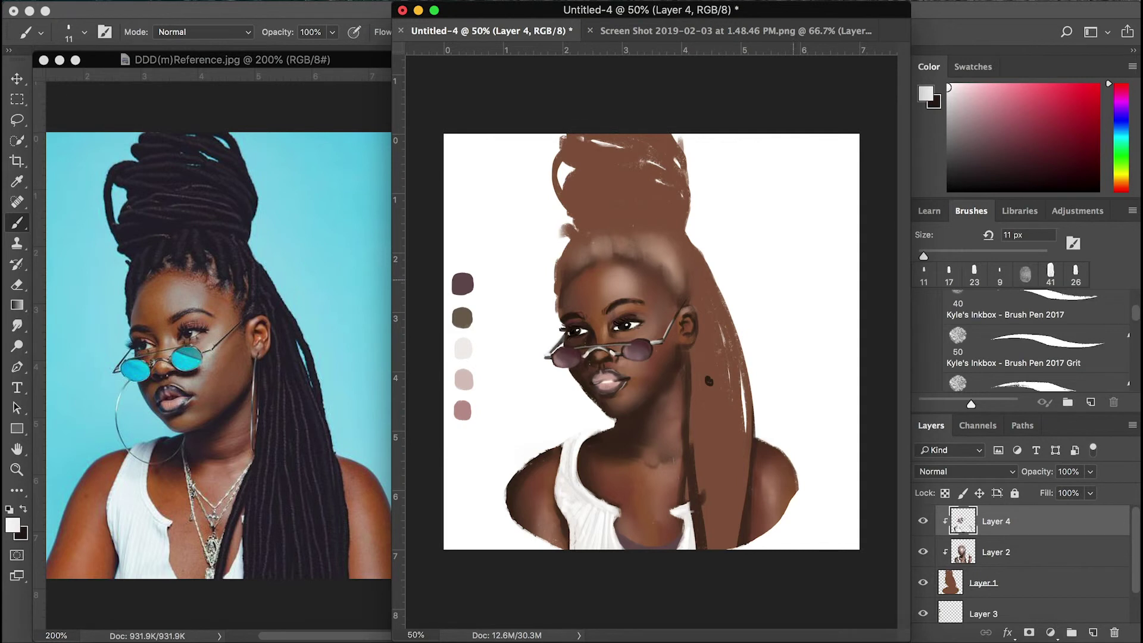
pyautogui.keyDown('alt'); pyautogui.click(608, 359); pyautogui.keyUp('alt')
# Paint the bun dark brown and add dark locs down the right side and neck.
pyautogui.press(']')
pyautogui.press(']')
pyautogui.press(']')
pyautogui.keyDown('alt'); pyautogui.click(625, 470); pyautogui.keyUp('alt')
pyautogui.press(']')
pyautogui.press(']')
pyautogui.press(']')
pyautogui.moveTo(563, 280); pyautogui.dragTo(679, 143)
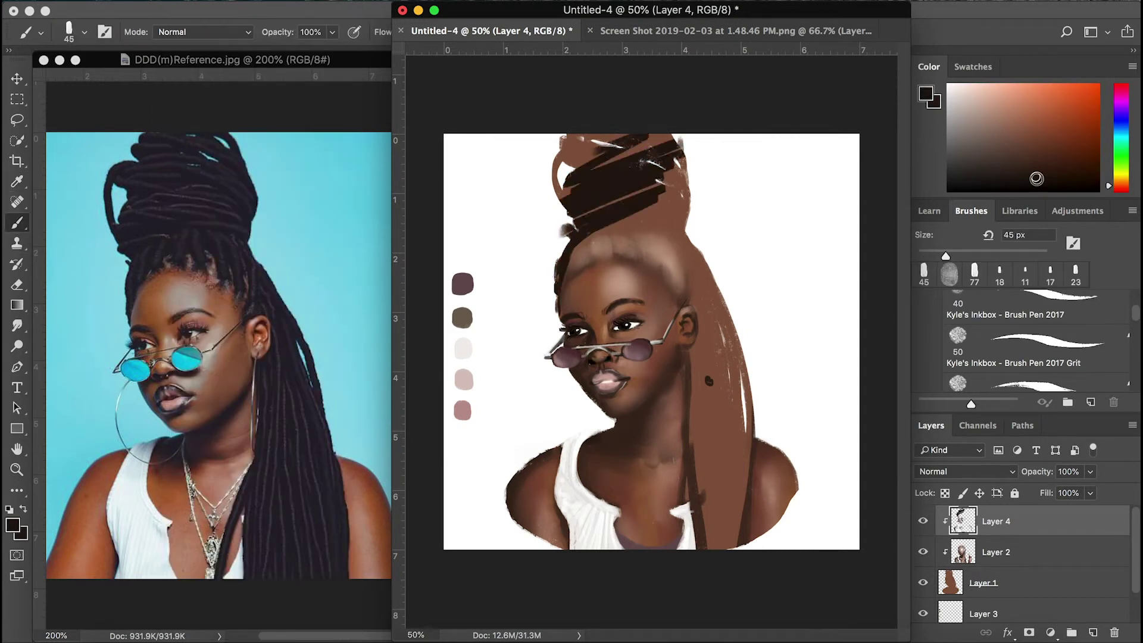
pyautogui.moveTo(559, 178); pyautogui.dragTo(685, 197)
pyautogui.moveTo(684, 348); pyautogui.dragTo(694, 449)
pyautogui.moveTo(694, 375); pyautogui.dragTo(675, 547)
pyautogui.hotkey('ctrl', 'alt', 'z')
pyautogui.moveTo(694, 452); pyautogui.dragTo(696, 547)
pyautogui.moveTo(722, 291); pyautogui.dragTo(744, 440)
# Add dark locs across the forehead hairline with a 26 px brush, then choose a gritty textured brush.
pyautogui.press('[')
pyautogui.press('[')
pyautogui.press('[')
pyautogui.moveTo(590, 235); pyautogui.dragTo(593, 262)
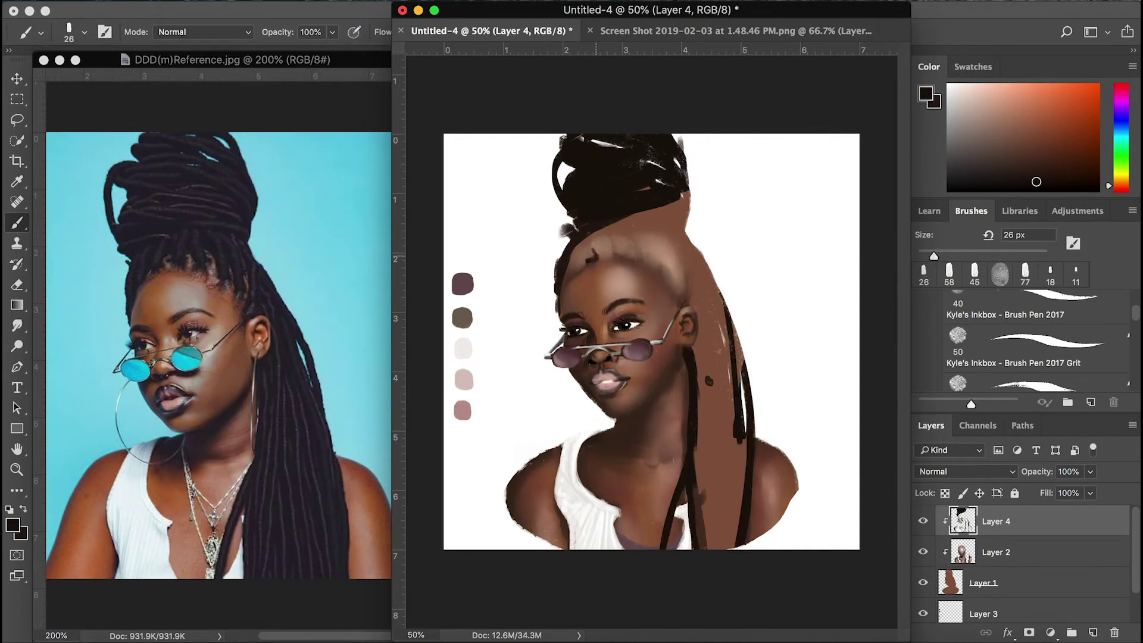
pyautogui.moveTo(577, 238); pyautogui.dragTo(563, 286)
pyautogui.moveTo(617, 223)
pyautogui.mouseDown()
pyautogui.moveTo(598, 252)
pyautogui.moveTo(610, 258)
pyautogui.mouseUp()
pyautogui.moveTo(622, 218)
pyautogui.mouseDown()
pyautogui.moveTo(607, 241)
pyautogui.moveTo(628, 259)
pyautogui.mouseUp()
pyautogui.moveTo(638, 220); pyautogui.dragTo(649, 273)
pyautogui.moveTo(640, 222)
pyautogui.mouseDown()
pyautogui.moveTo(643, 259)
pyautogui.moveTo(682, 291)
pyautogui.mouseUp()
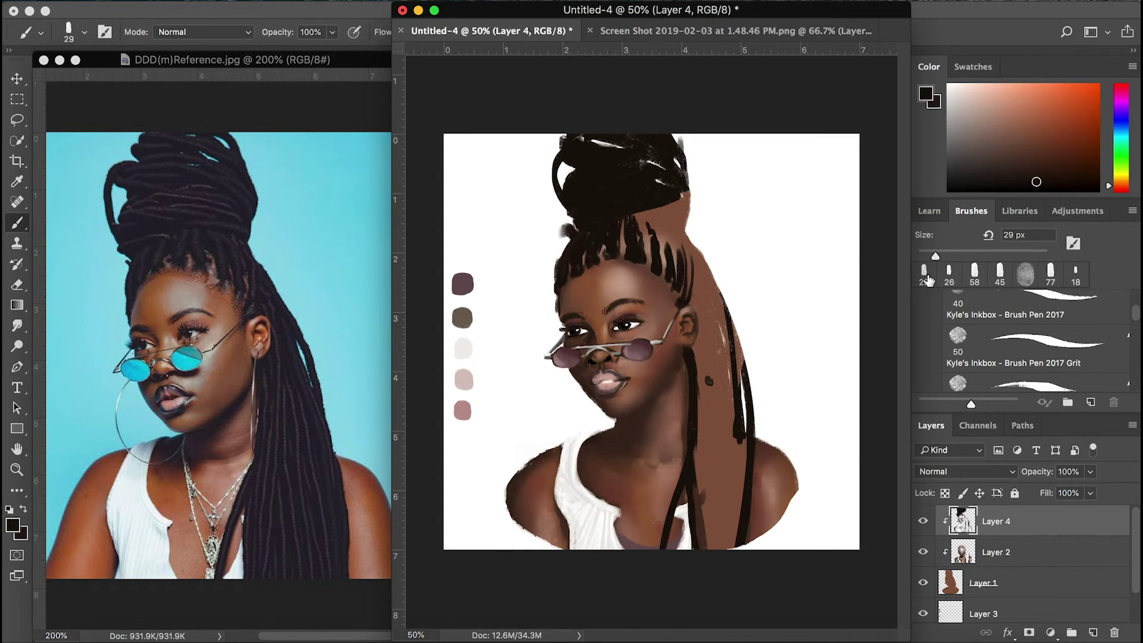
pyautogui.click(1024, 348)
pyautogui.press('[')
pyautogui.press('[')
pyautogui.press('[')
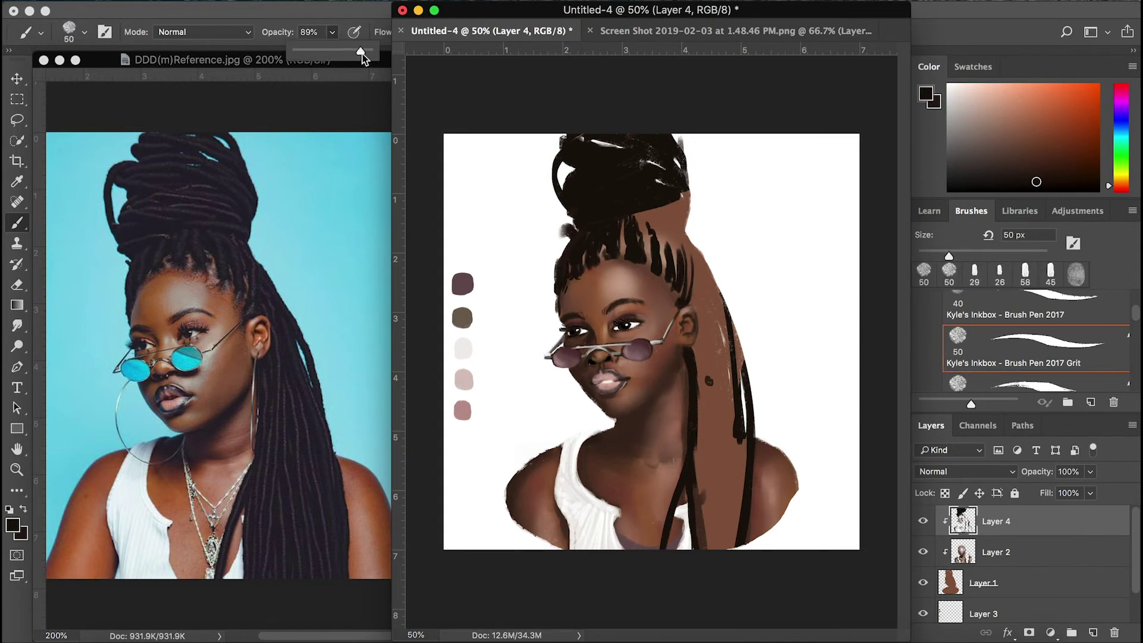
pyautogui.press('r')
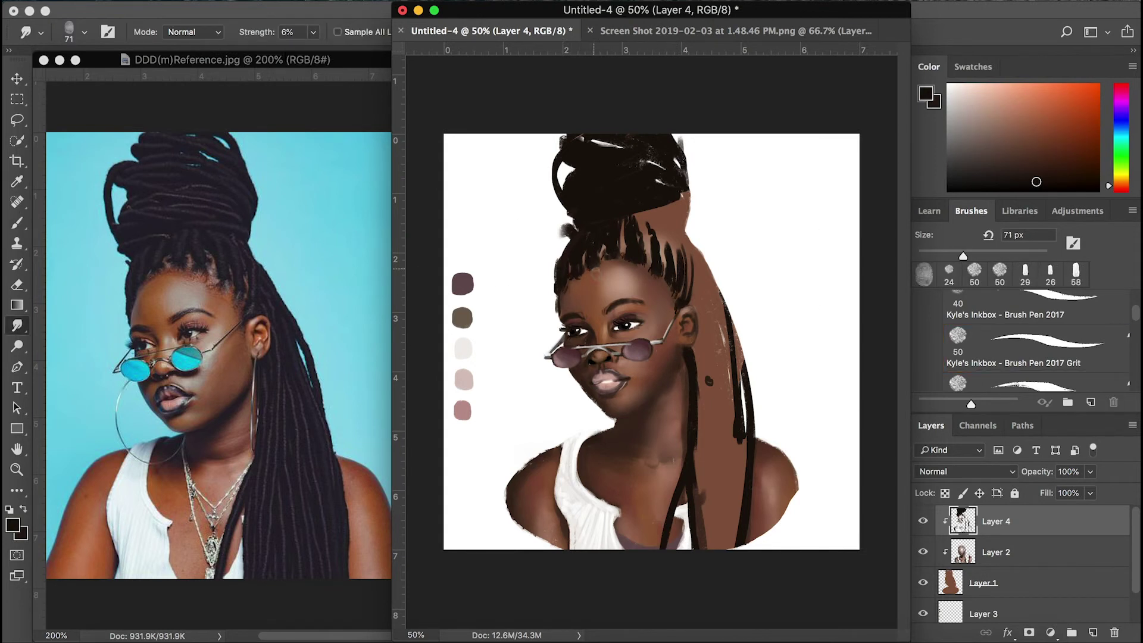
pyautogui.press('b')
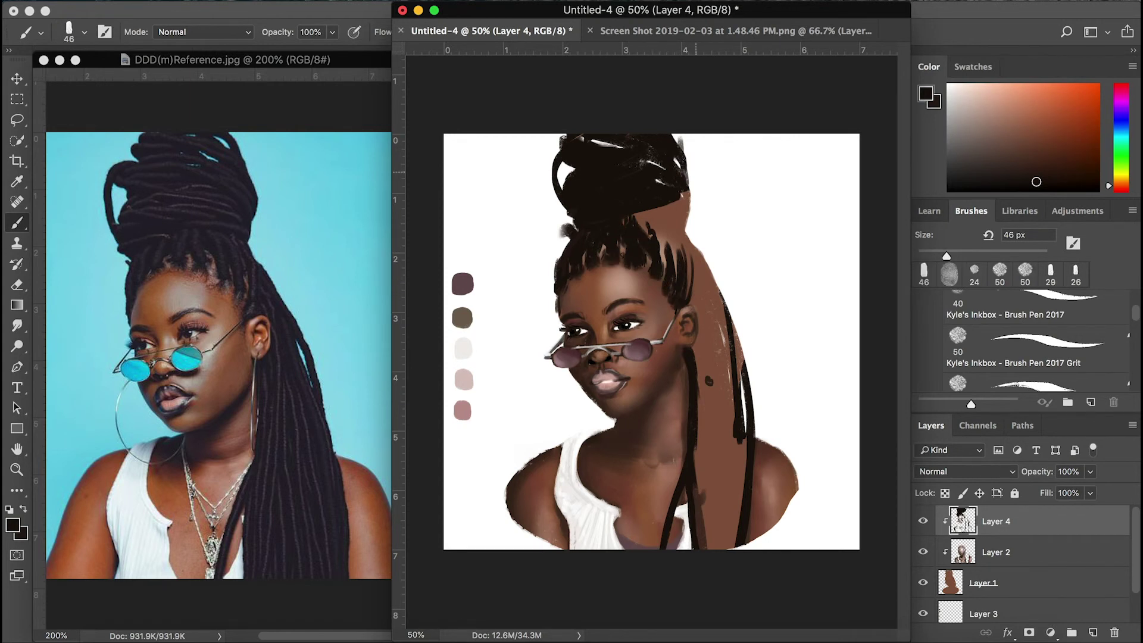
# Cover the remaining brown hair on the right with dark loc strands.
pyautogui.moveTo(685, 194)
pyautogui.mouseDown()
pyautogui.moveTo(640, 241)
pyautogui.moveTo(717, 316)
pyautogui.moveTo(709, 426)
pyautogui.mouseUp()
pyautogui.moveTo(692, 354); pyautogui.dragTo(724, 464)
pyautogui.moveTo(715, 315); pyautogui.dragTo(722, 432)
pyautogui.moveTo(703, 384); pyautogui.dragTo(714, 547)
pyautogui.moveTo(732, 441); pyautogui.dragTo(738, 550)
pyautogui.moveTo(672, 541); pyautogui.dragTo(683, 494)
# Add a new layer and set up a light grey brush at 41% opacity.
pyautogui.click(1092, 632)
pyautogui.click(950, 105)
pyautogui.moveTo(974, 256); pyautogui.dragTo(941, 256)
pyautogui.press('4')
pyautogui.press('1')
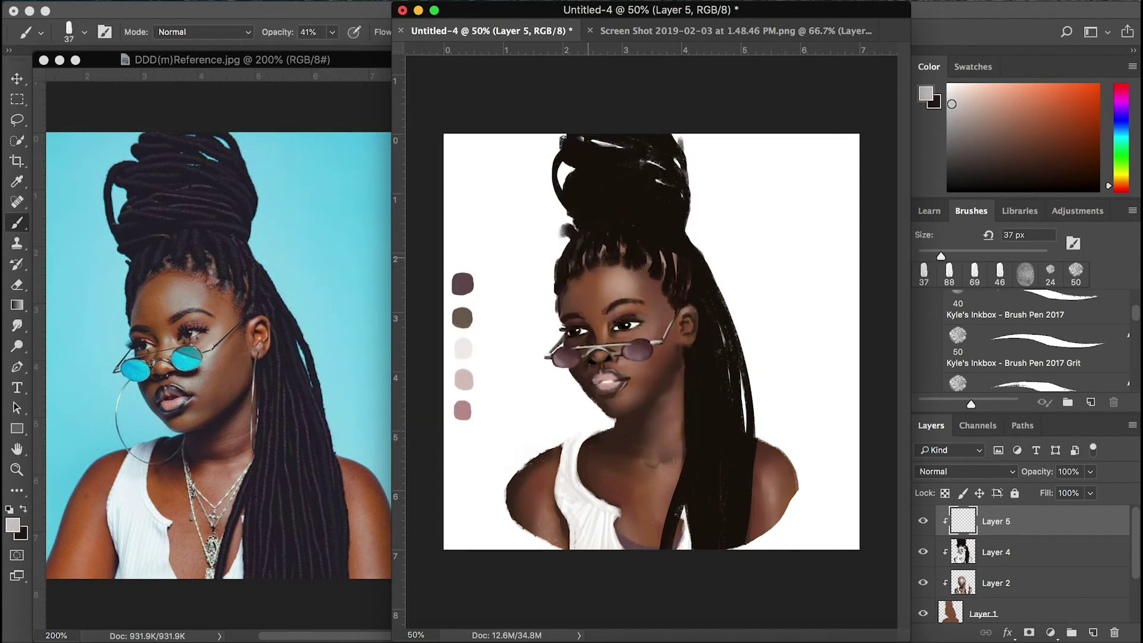
# Paint light grey highlight strands down the right locs and across the top bun.
pyautogui.moveTo(672, 544); pyautogui.dragTo(690, 455)
pyautogui.moveTo(941, 256); pyautogui.dragTo(948, 256)
pyautogui.moveTo(691, 485); pyautogui.dragTo(691, 381)
pyautogui.moveTo(948, 256); pyautogui.dragTo(953, 256)
pyautogui.moveTo(705, 548); pyautogui.dragTo(703, 250)
pyautogui.moveTo(751, 497); pyautogui.dragTo(752, 417)
pyautogui.moveTo(736, 541); pyautogui.dragTo(722, 346)
pyautogui.moveTo(728, 440); pyautogui.dragTo(711, 313)
pyautogui.moveTo(557, 179); pyautogui.dragTo(625, 139)
pyautogui.moveTo(953, 256); pyautogui.dragTo(937, 256)
pyautogui.moveTo(685, 225); pyautogui.dragTo(572, 214)
pyautogui.moveTo(688, 179)
pyautogui.mouseDown()
pyautogui.moveTo(562, 159)
pyautogui.moveTo(579, 212)
pyautogui.mouseUp()
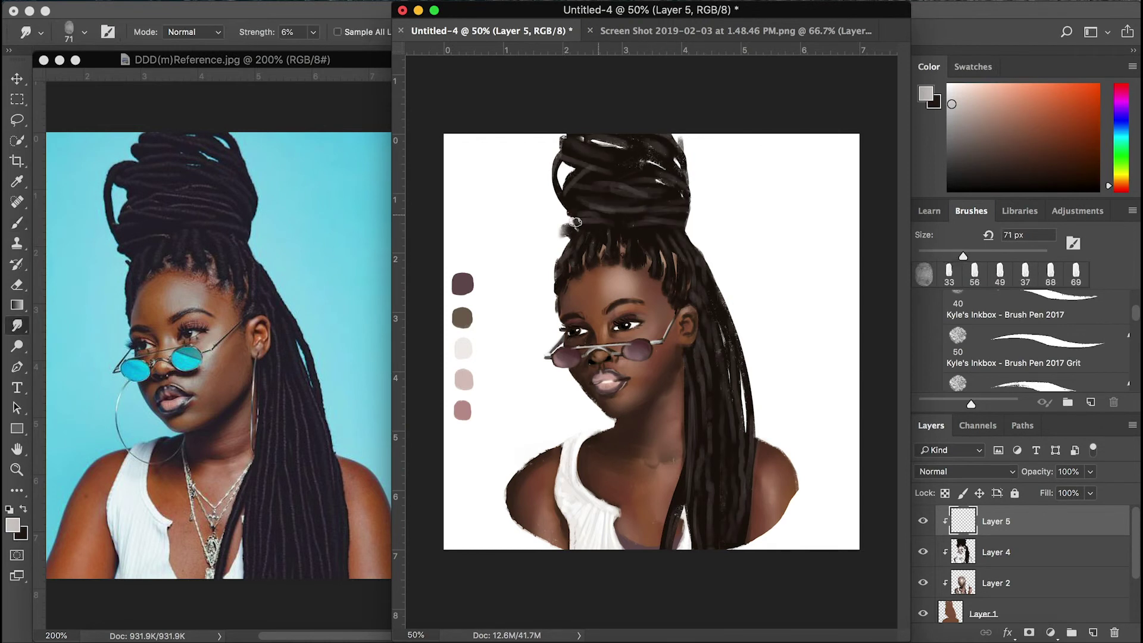
# Set the highlight layer to Color Dodge blending at 61% opacity.
pyautogui.click(1013, 471)
pyautogui.click(971, 478)
pyautogui.moveTo(1090, 471)
pyautogui.mouseDown()
pyautogui.moveTo(1053, 495)
pyautogui.moveTo(1063, 495)
pyautogui.mouseUp()
pyautogui.moveTo(1096, 540); pyautogui.dragTo(1113, 632)
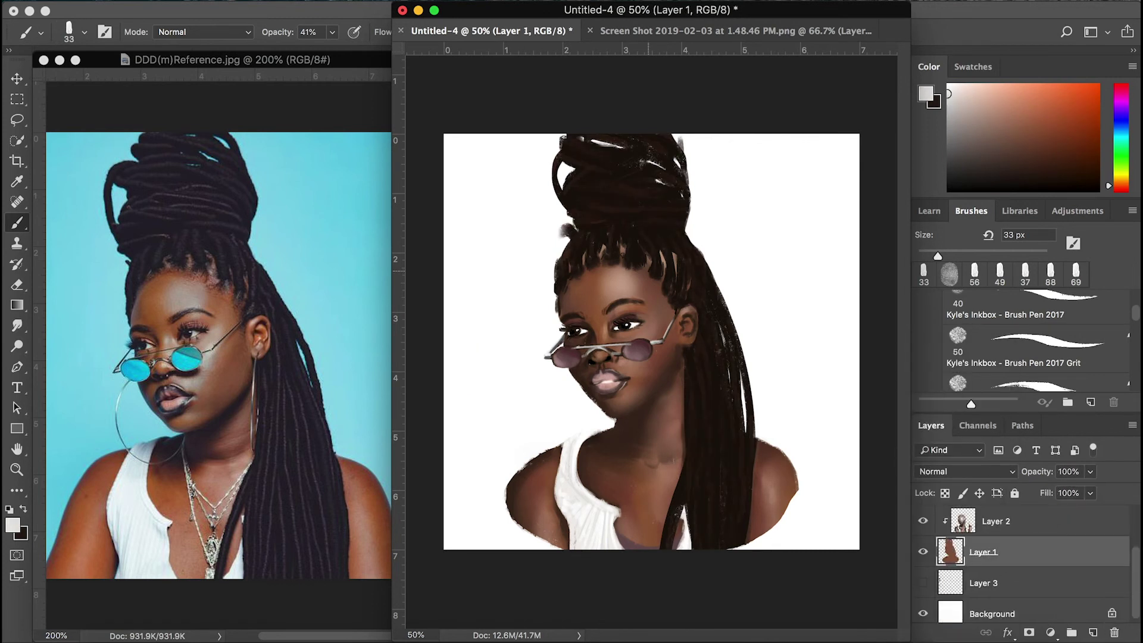